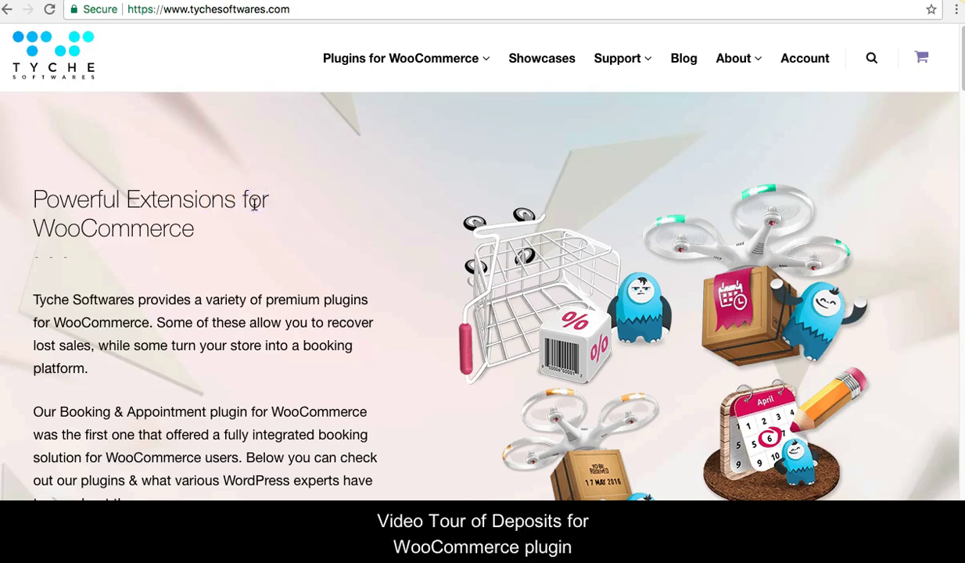
Go to the Deposits for WooCommerce page from the Plugins for WooCommerce menu
mouse_move(412, 59)
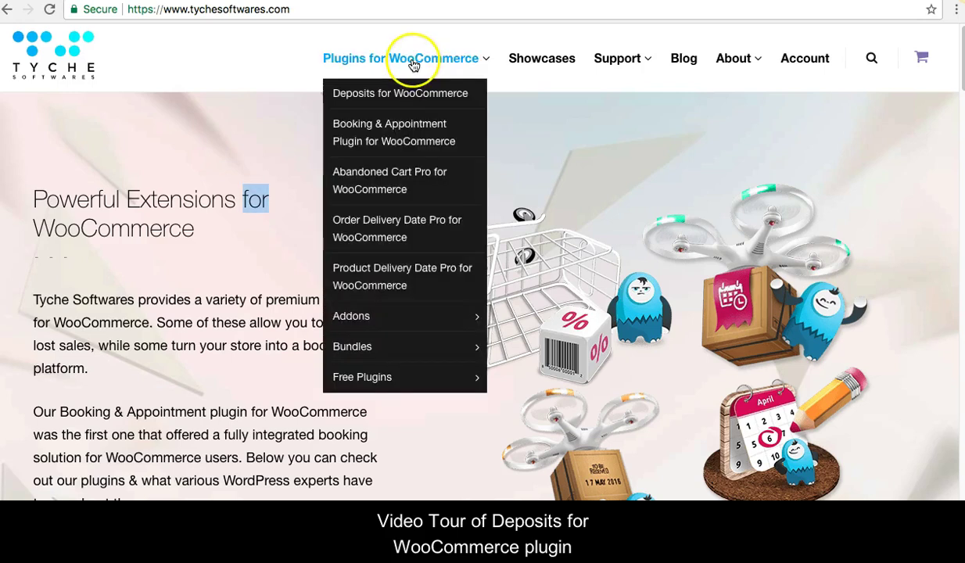
click(405, 94)
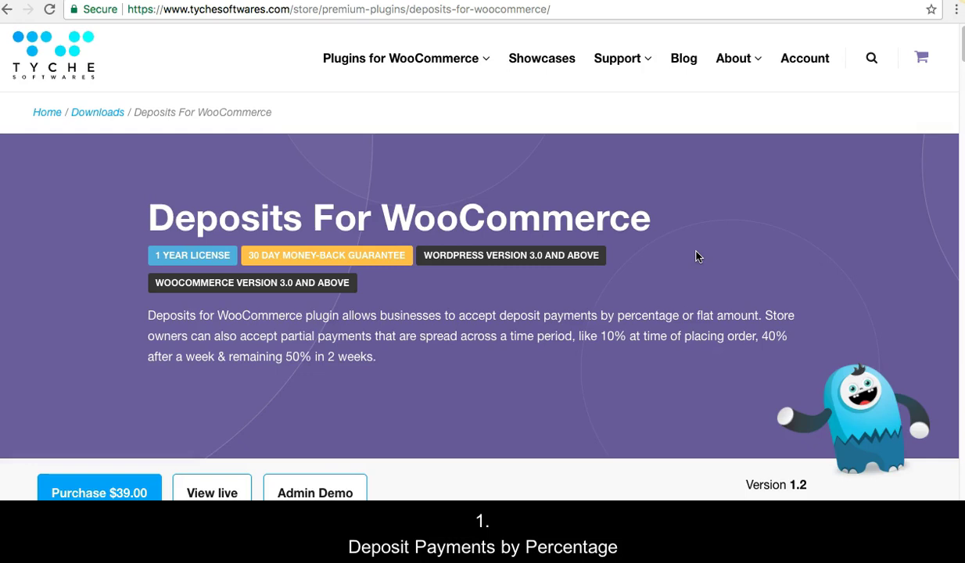
Scroll the plugin page to show version 1.2 and the October 26 2017 update date
scroll(696, 256, down, 3)
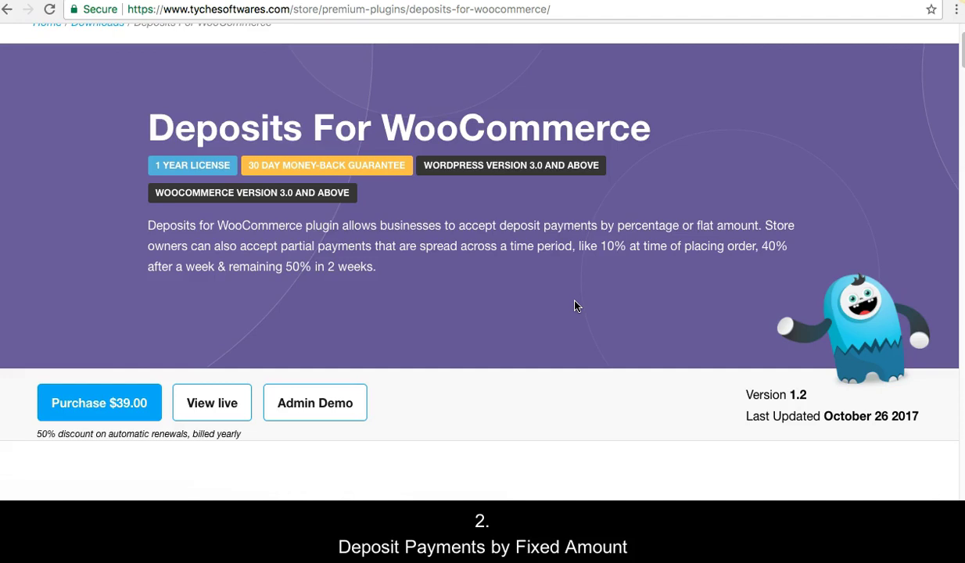
scroll(575, 306, down, 3)
scroll(575, 306, down, 2)
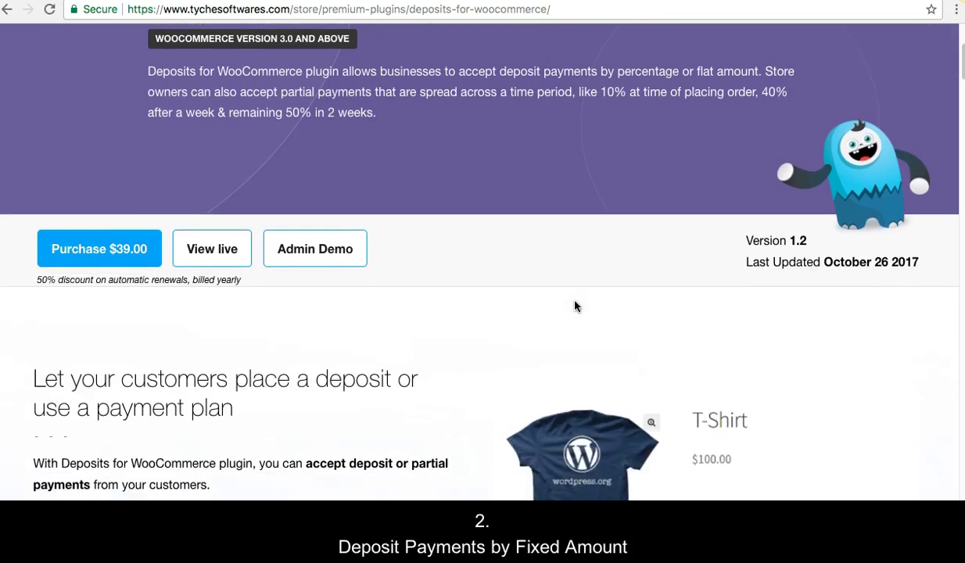
scroll(575, 306, up, 1)
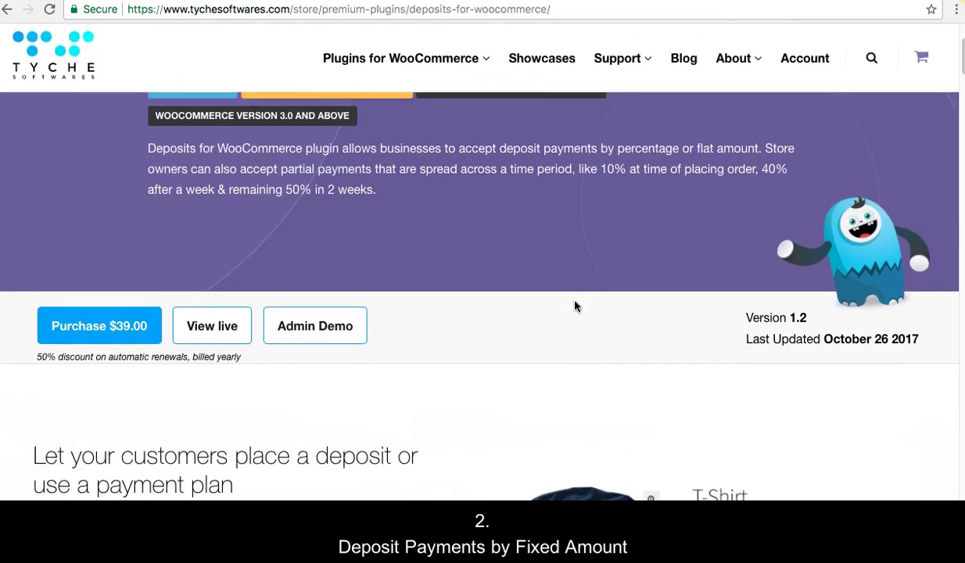
scroll(575, 305, up, 2)
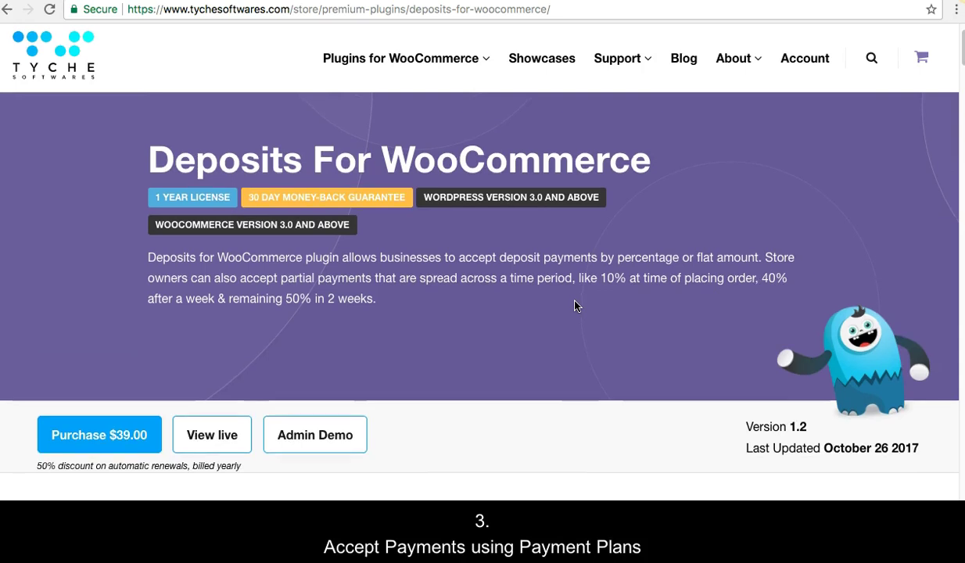
scroll(575, 305, down, 1)
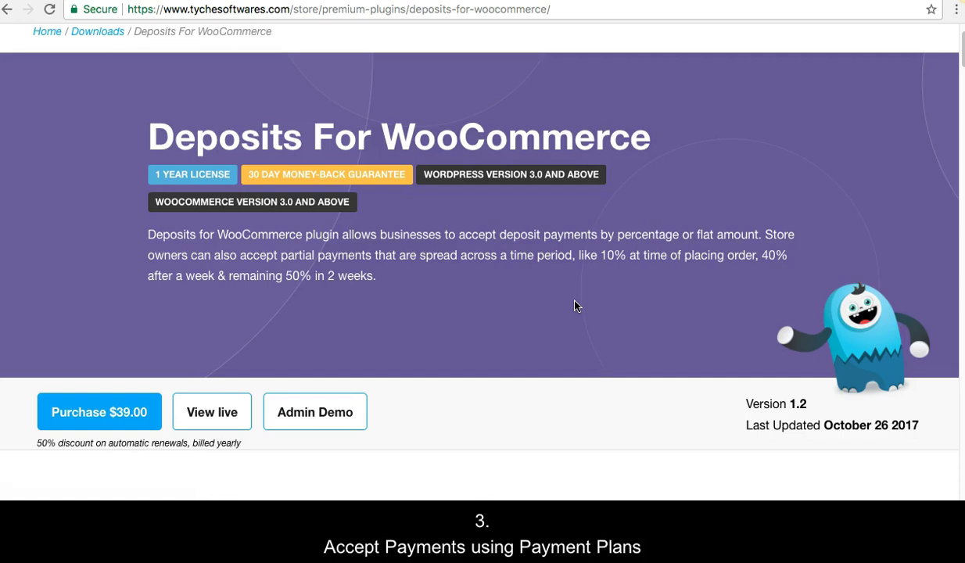
scroll(575, 306, down, 1)
scroll(576, 306, down, 1)
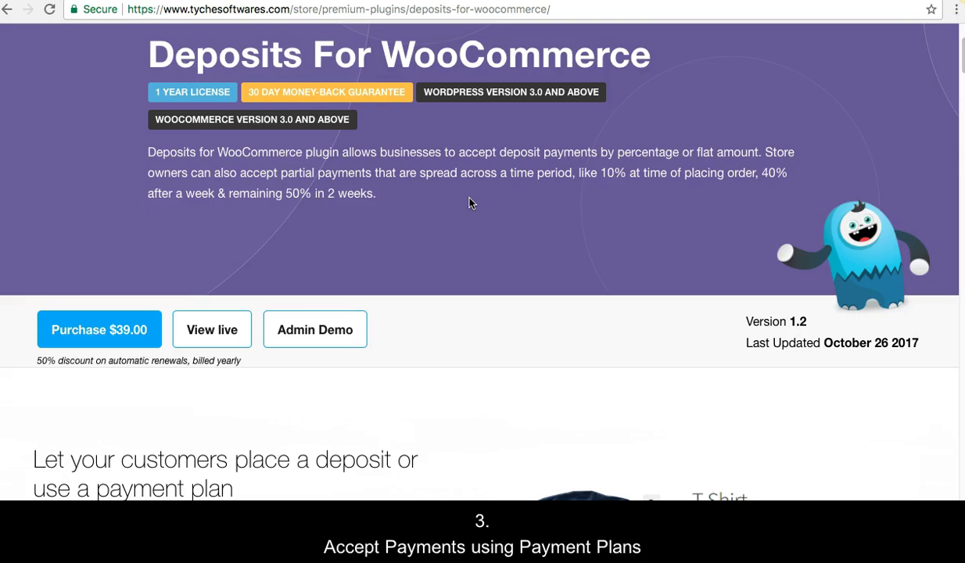
scroll(470, 202, down, 1)
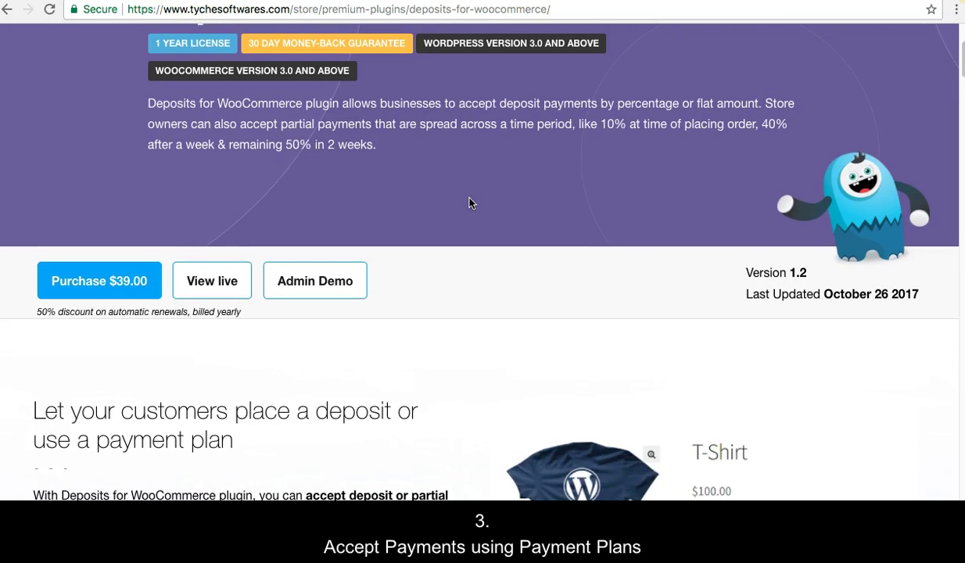
scroll(470, 203, down, 1)
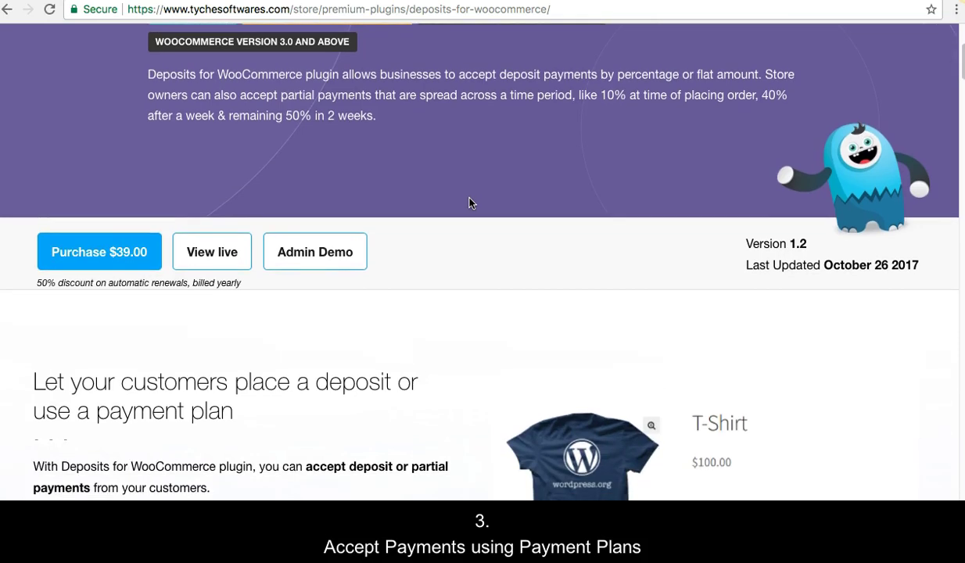
scroll(470, 202, down, 2)
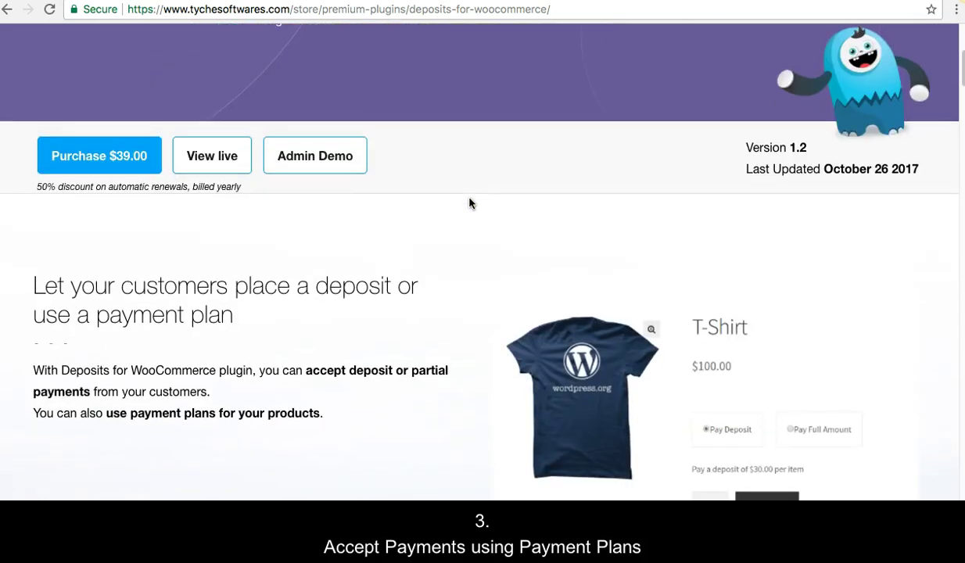
scroll(470, 203, up, 7)
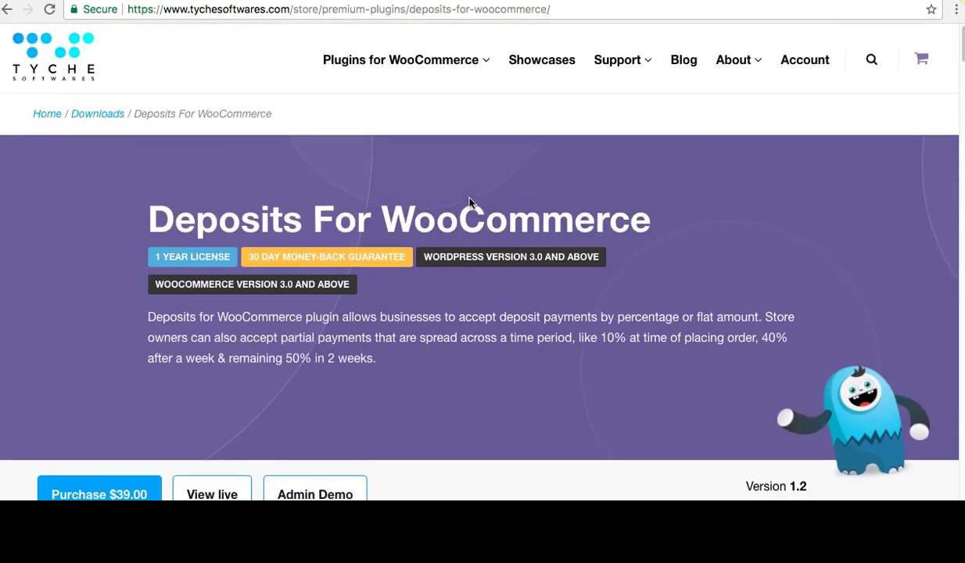
Scroll past the T-Shirt deposit demo to the Benefits and six Use cases lists
click(493, 179)
scroll(492, 191, down, 2)
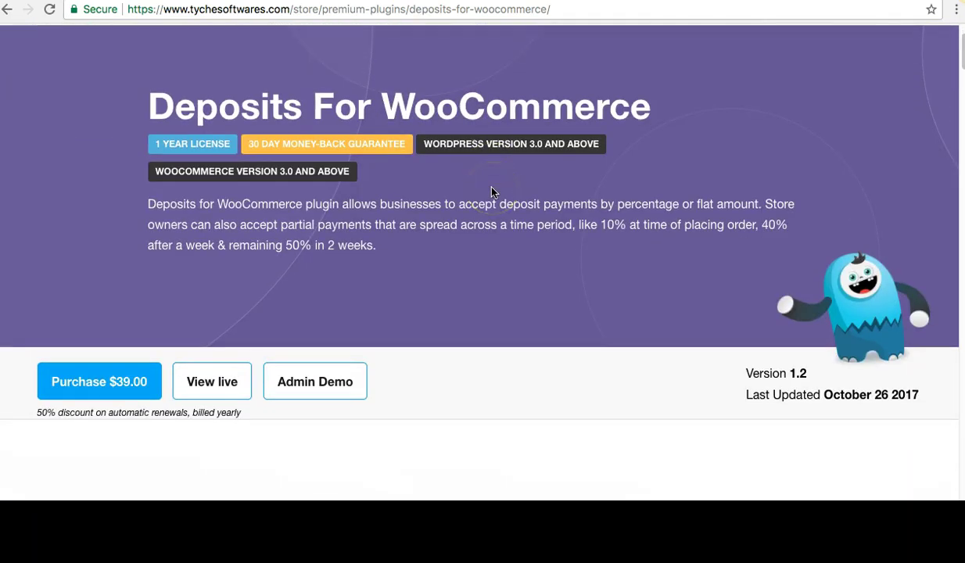
scroll(492, 192, down, 2)
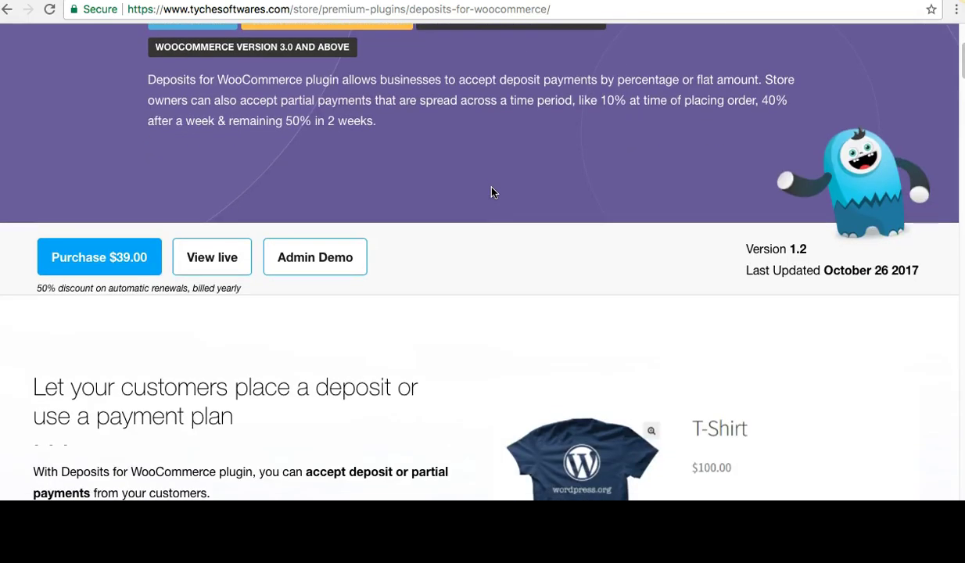
scroll(493, 192, down, 2)
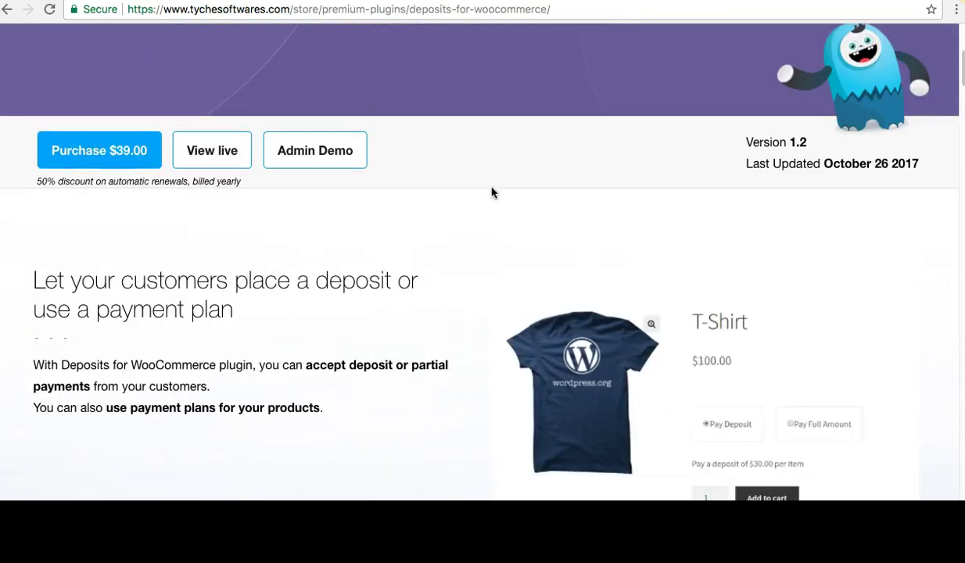
scroll(492, 192, down, 2)
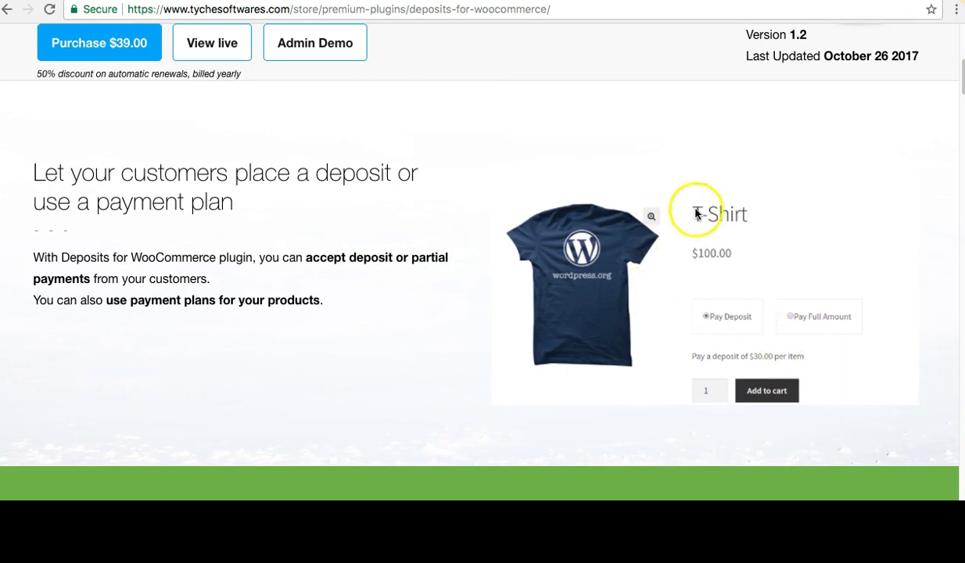
click(789, 205)
scroll(434, 350, down, 1)
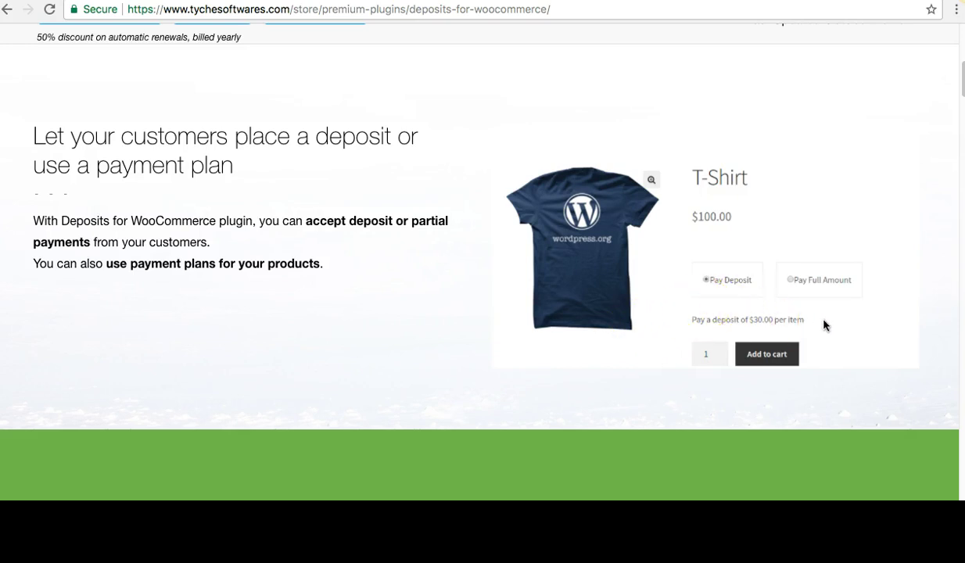
scroll(823, 325, down, 1)
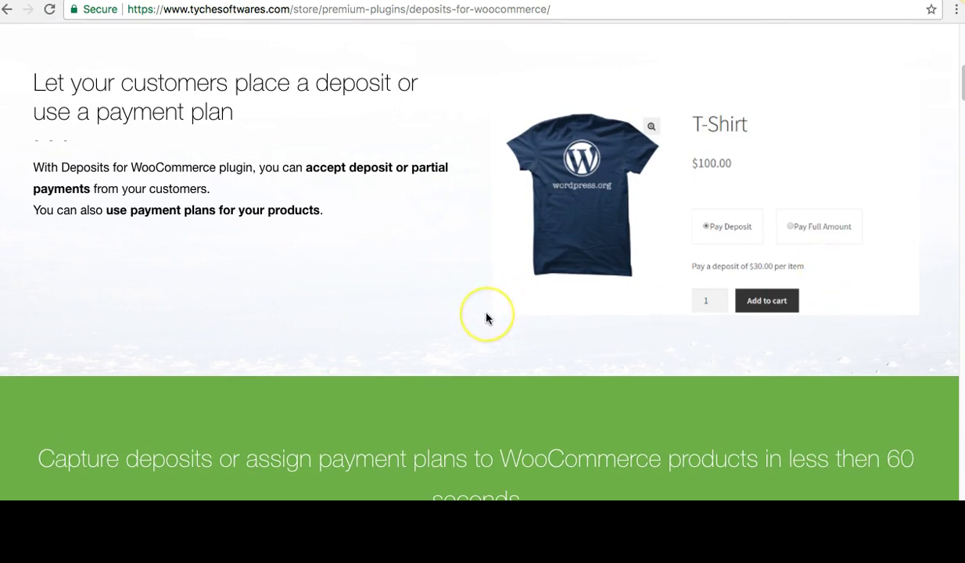
scroll(486, 309, down, 2)
scroll(486, 317, down, 4)
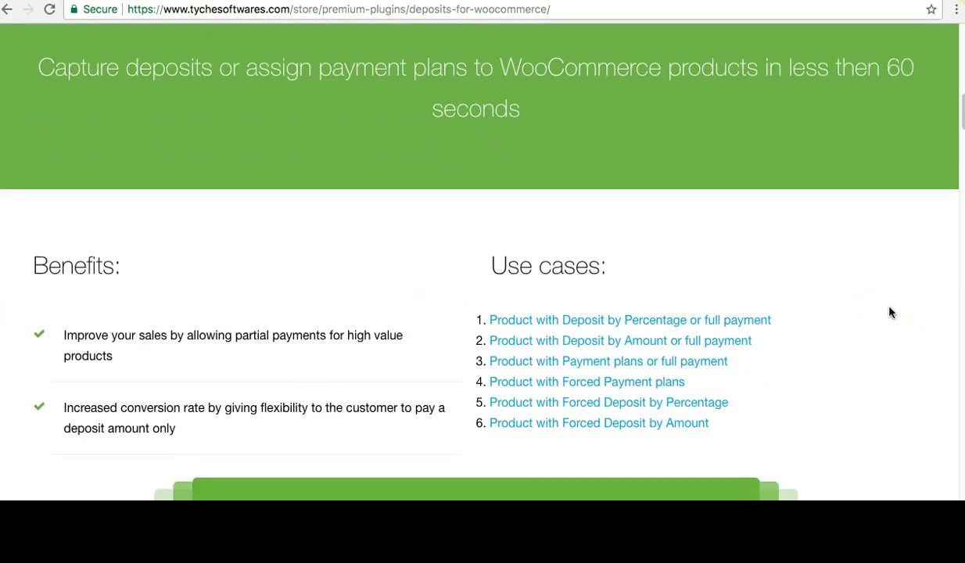
scroll(889, 312, down, 2)
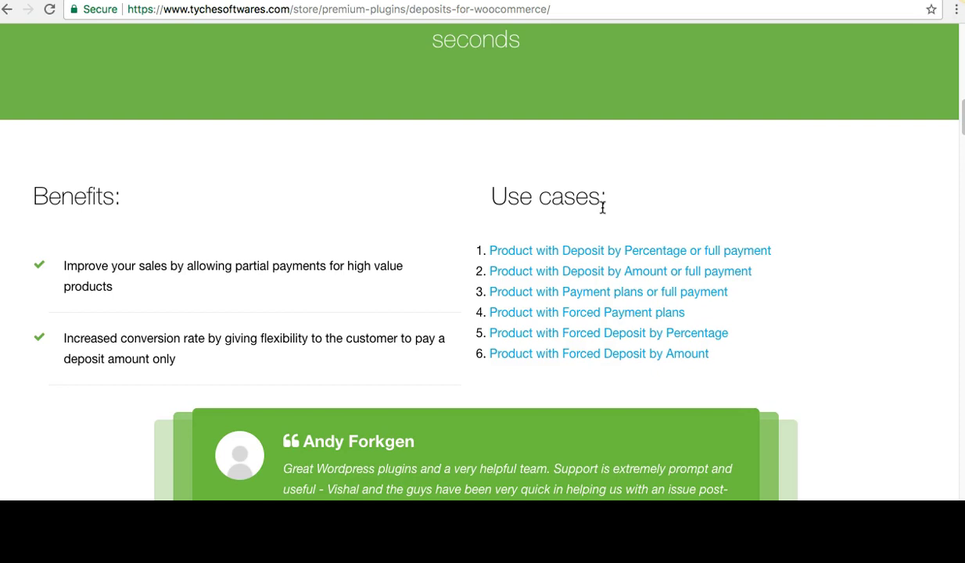
Go to the 'Product with Deposit by Percentage or full payment' demo product
click(619, 252)
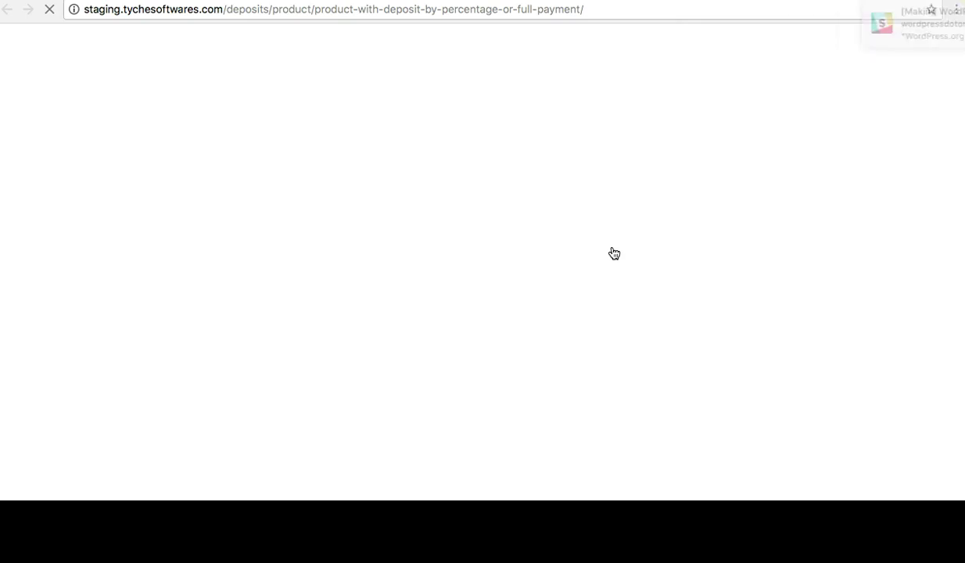
scroll(614, 252, down, 1)
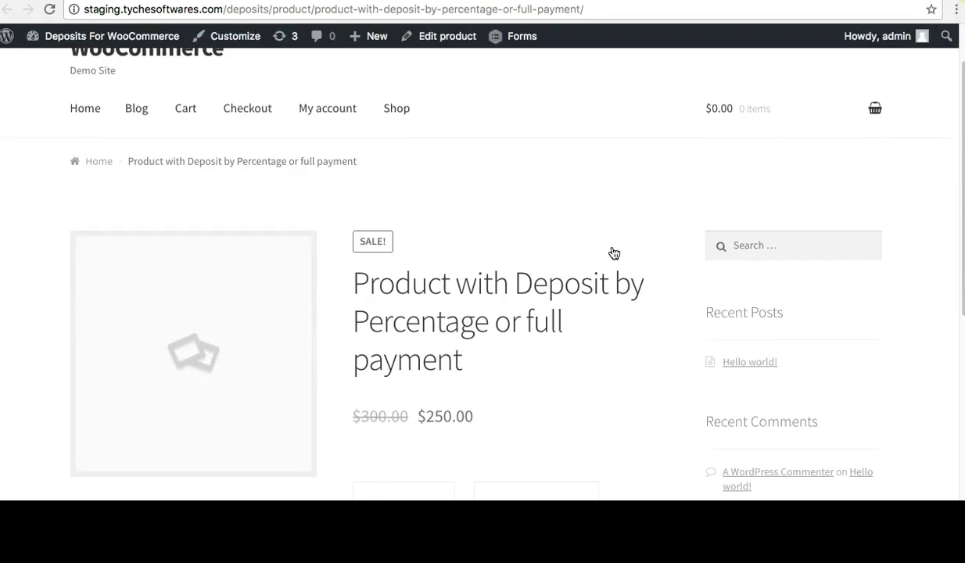
scroll(614, 252, down, 1)
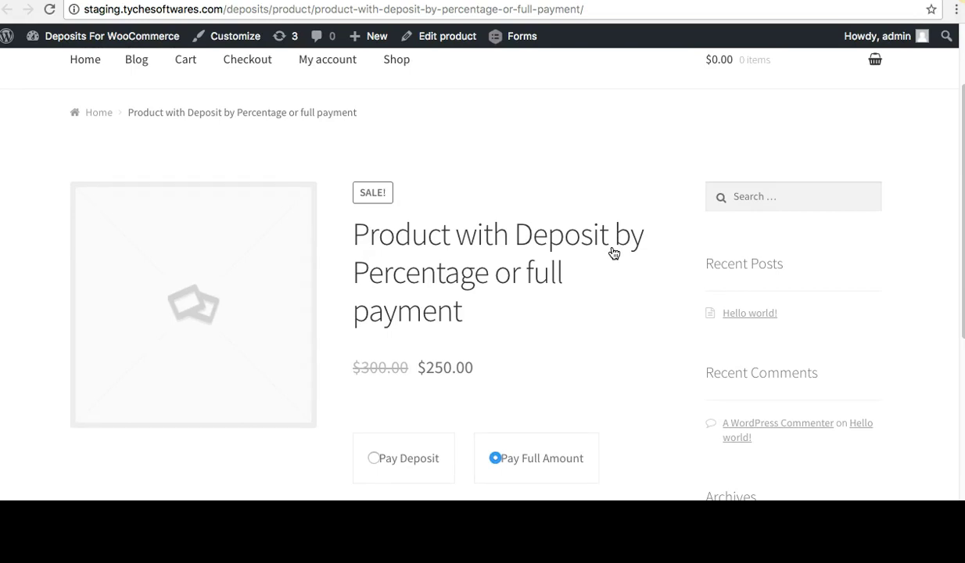
scroll(614, 252, down, 1)
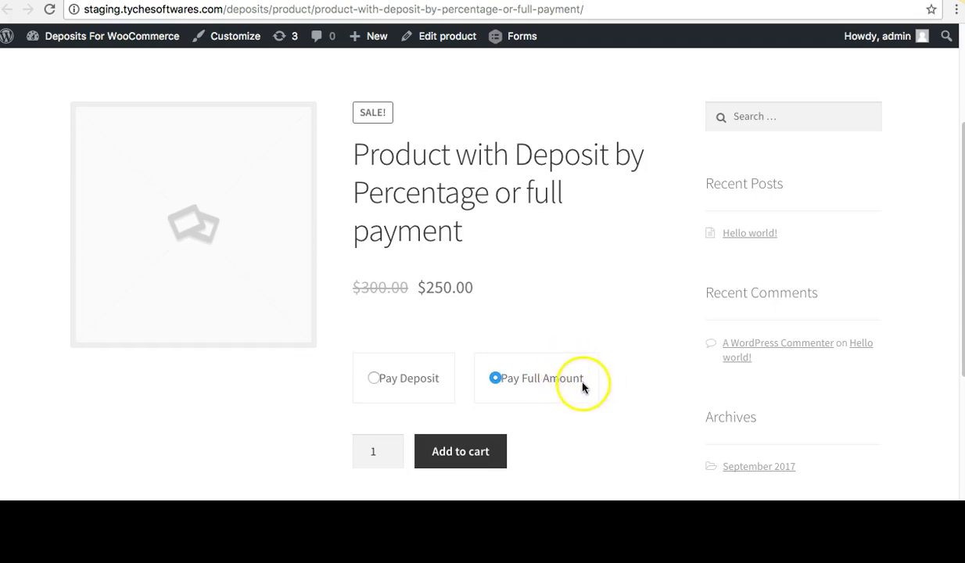
Choose Pay Deposit, add the product to the cart and view the cart
click(373, 381)
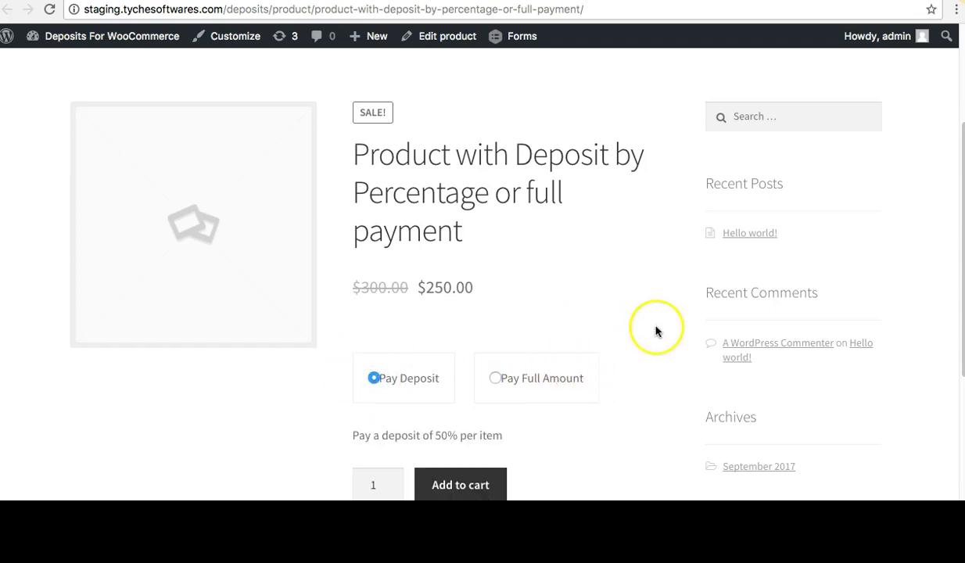
scroll(656, 330, down, 1)
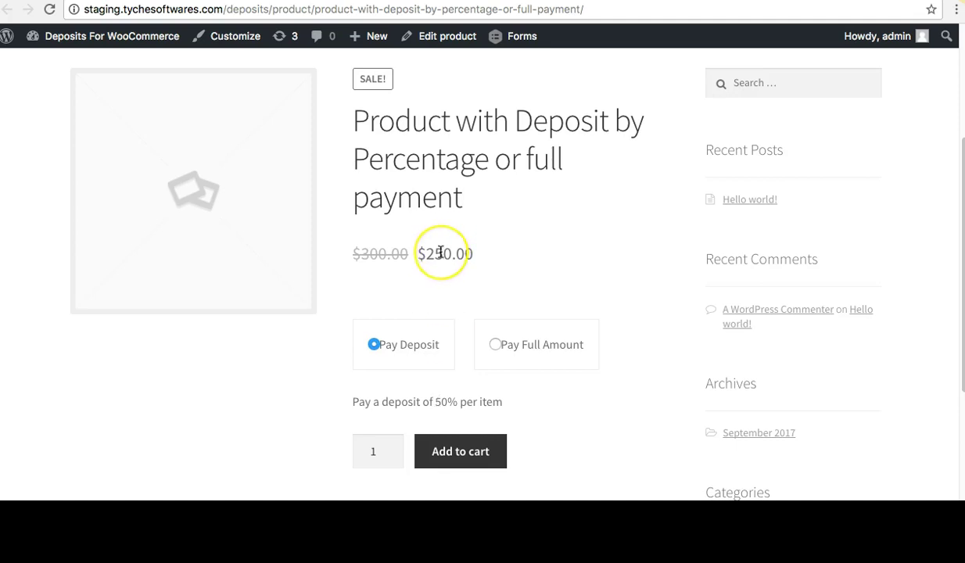
click(469, 452)
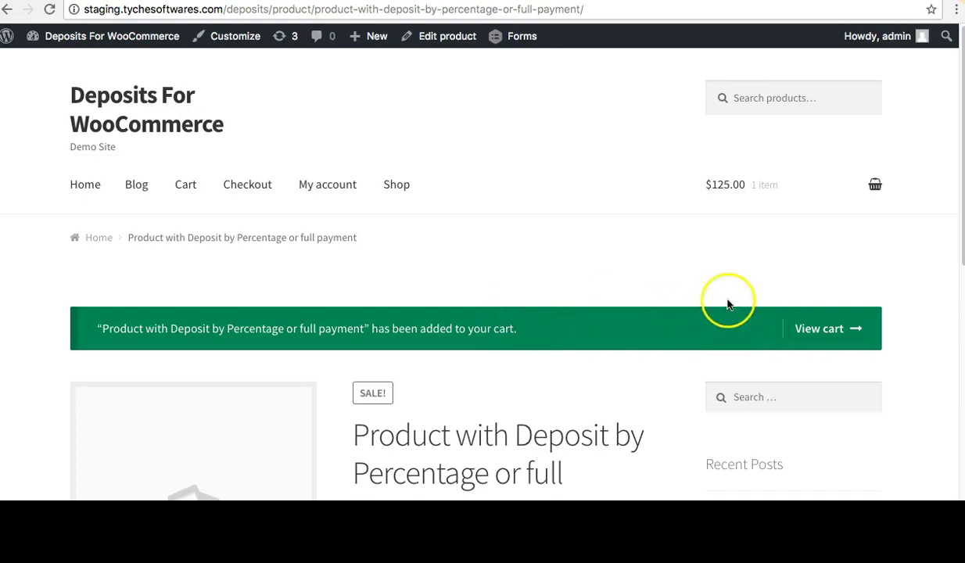
click(814, 321)
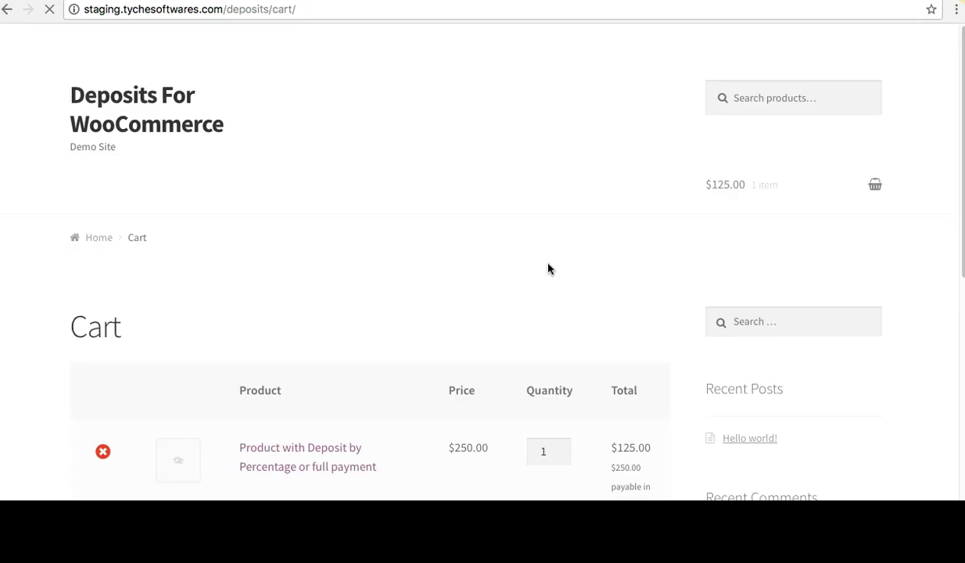
Highlight the cart's $250.00 price, $125.00 deposit total and $250.00 payable-in-total note
scroll(548, 269, down, 2)
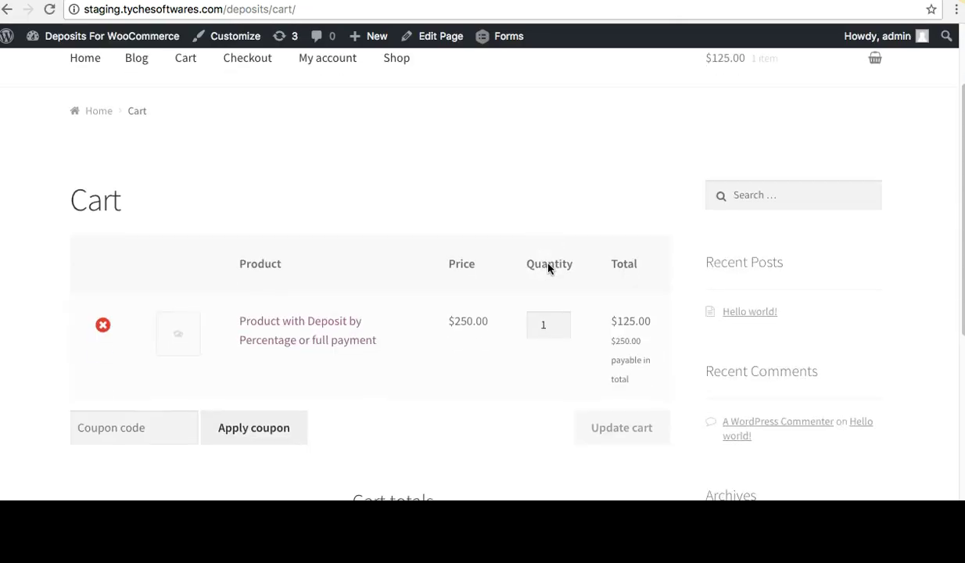
double_click(462, 321)
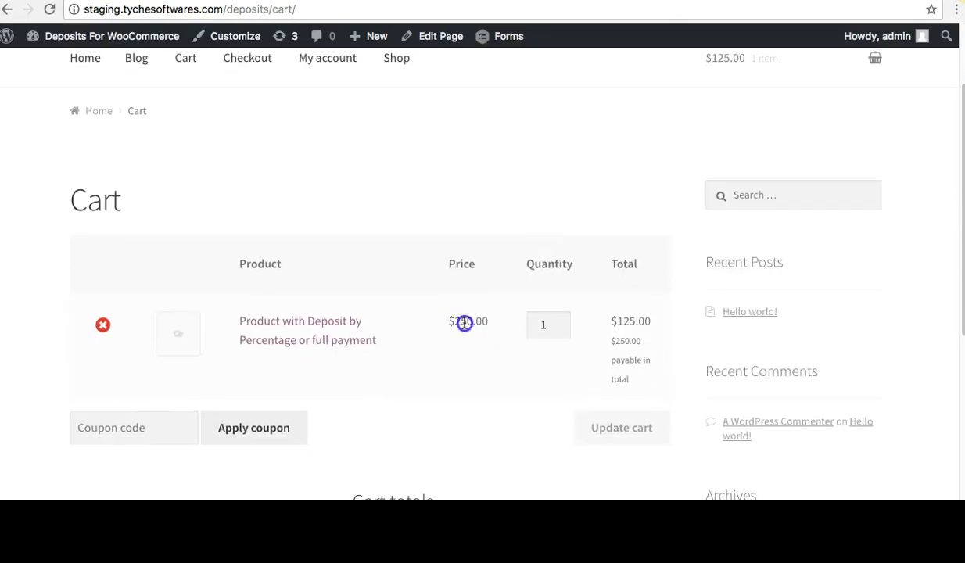
click(625, 322)
click(613, 336)
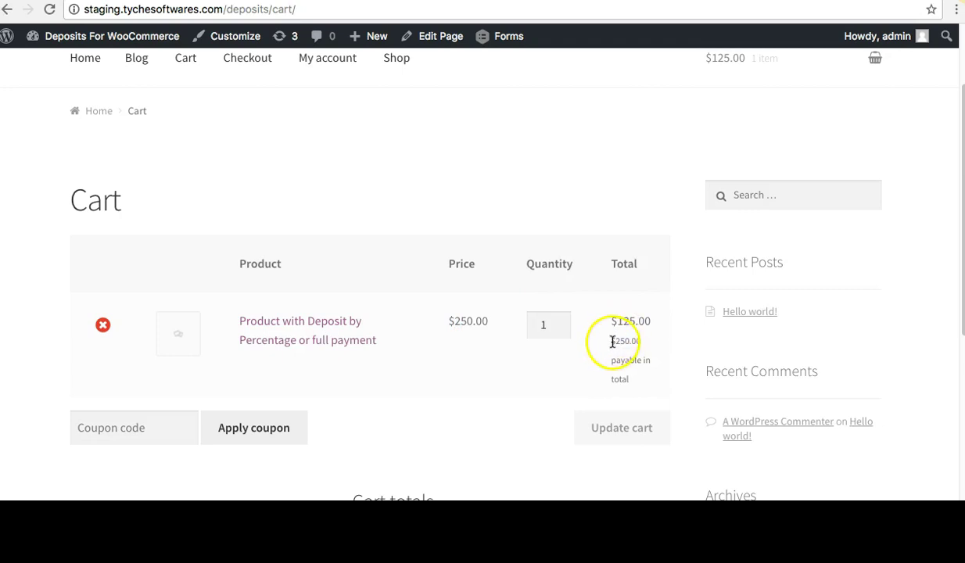
drag(612, 340, 642, 369)
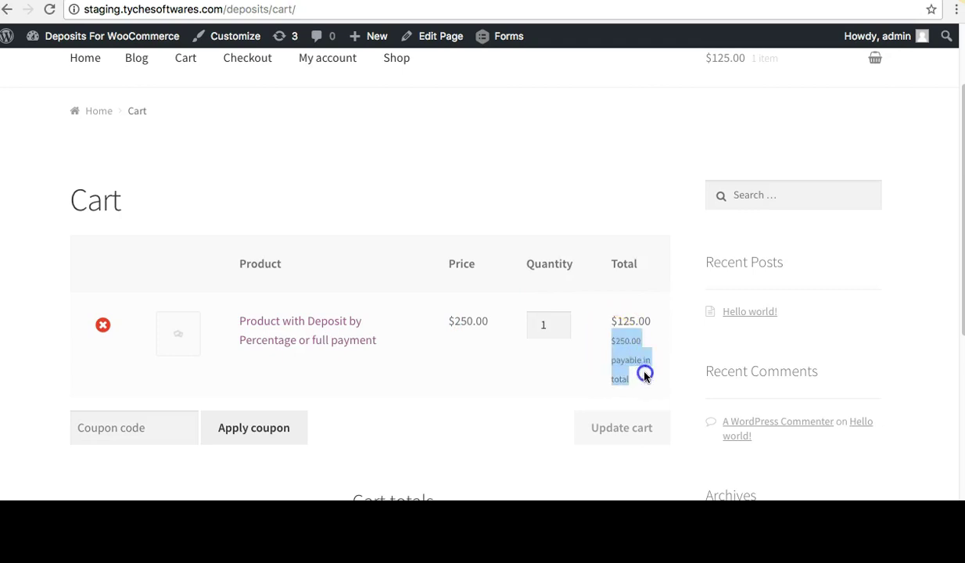
click(644, 376)
scroll(644, 376, down, 3)
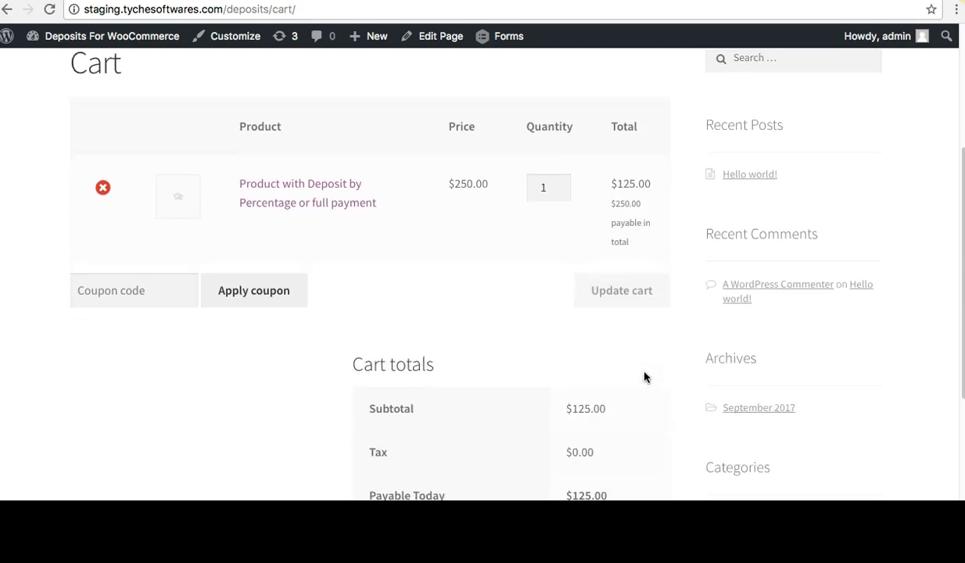
scroll(644, 376, up, 4)
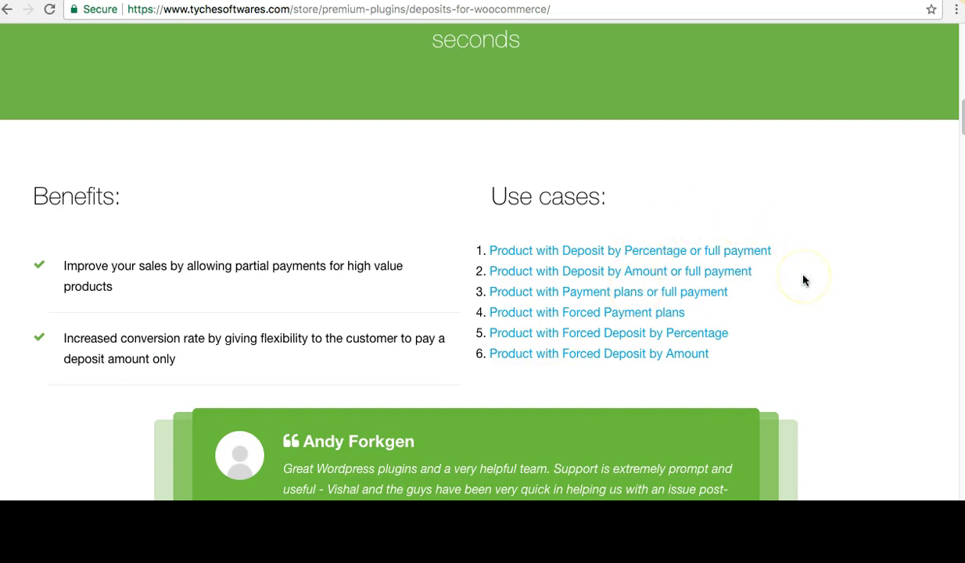
Go to the 'Product with Payment plans or full payment' page and choose Pay Deposit
click(675, 298)
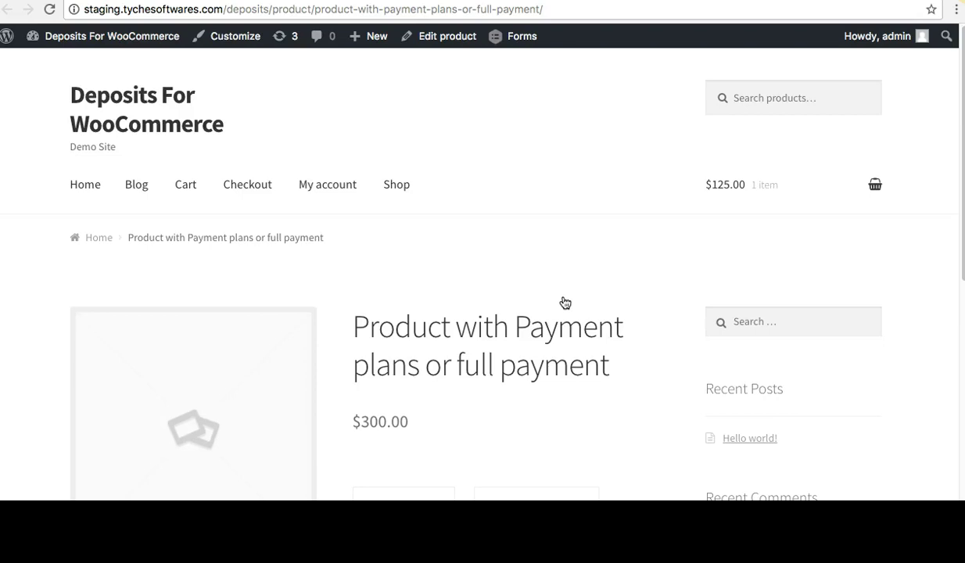
scroll(564, 303, down, 3)
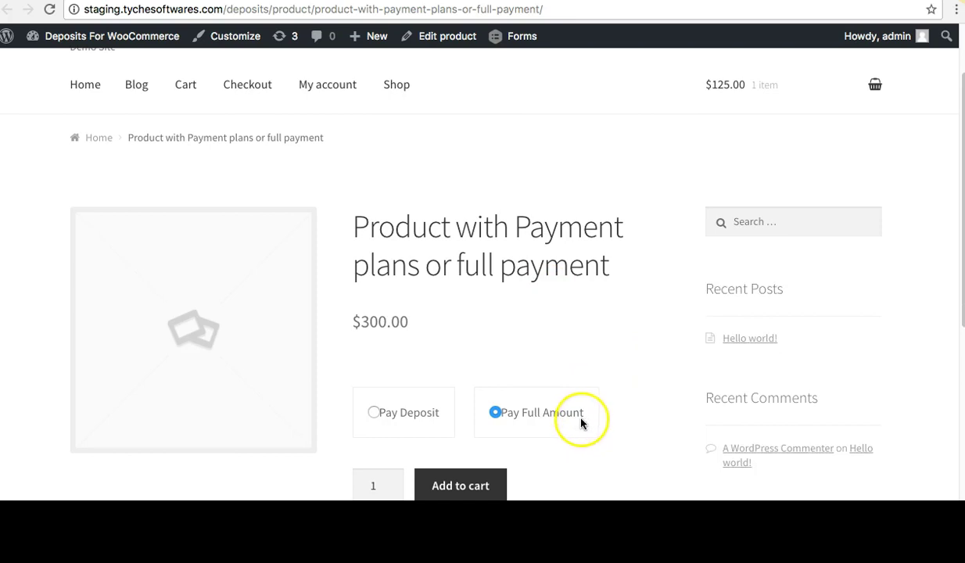
scroll(581, 422, down, 2)
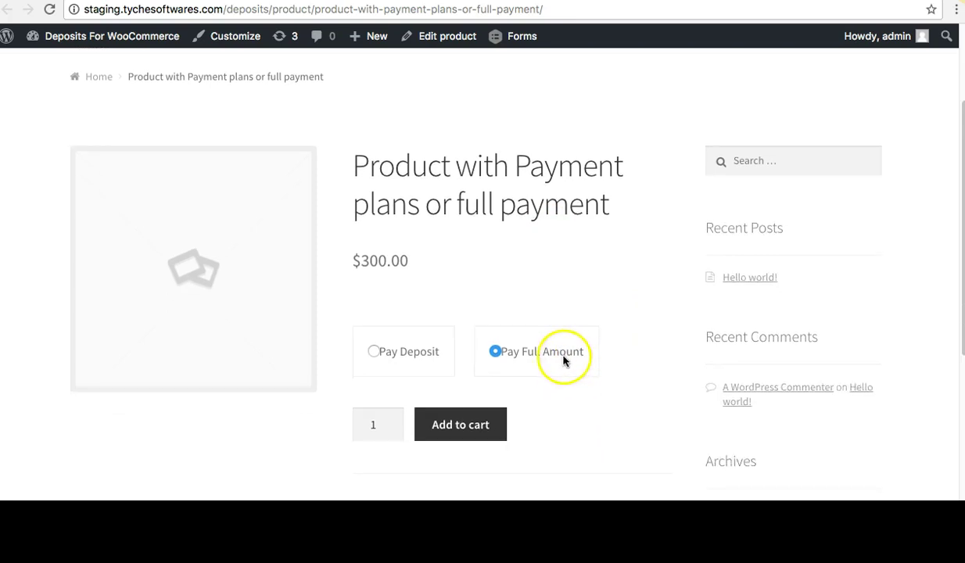
click(374, 352)
Select the 3 month payment plan and add the product to the cart
scroll(374, 355, down, 2)
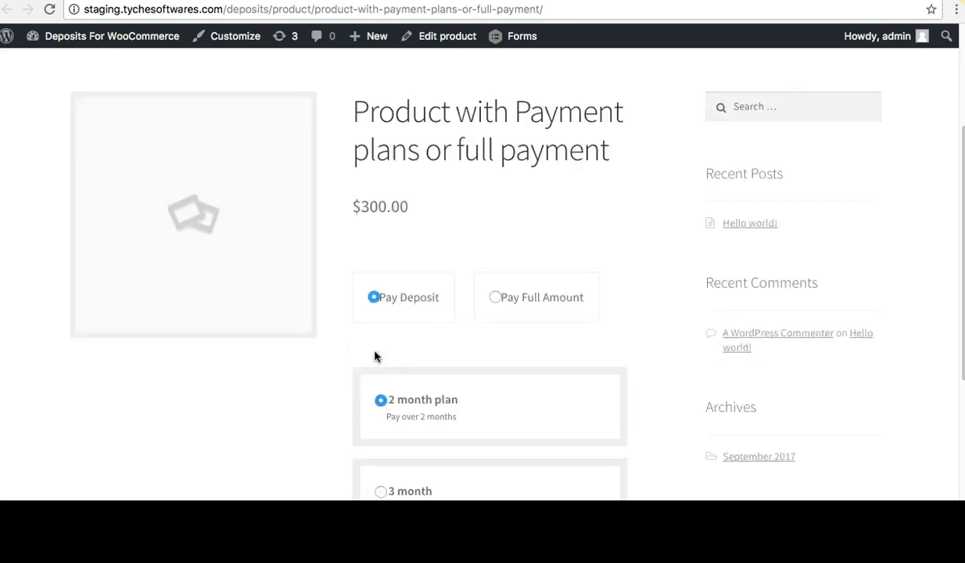
scroll(374, 355, down, 4)
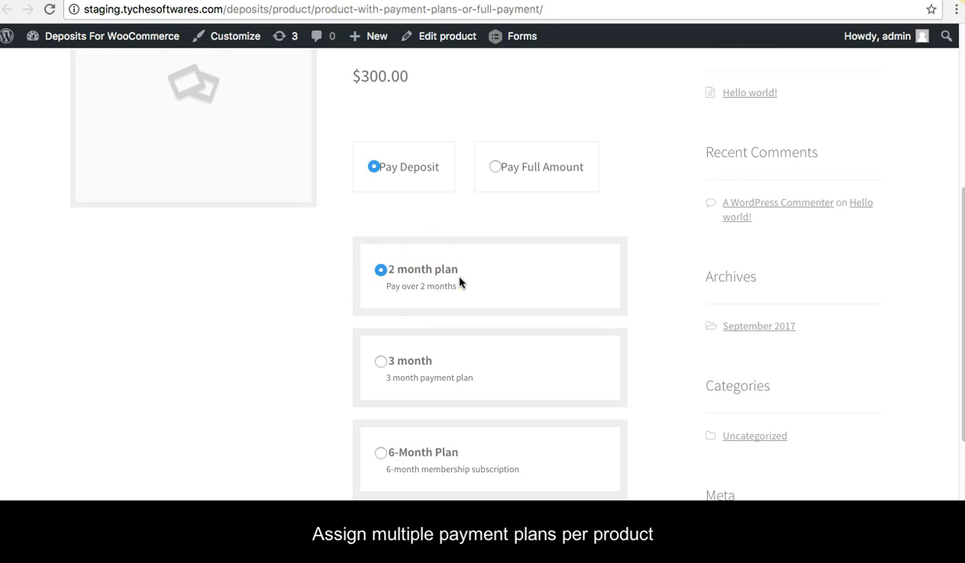
click(379, 364)
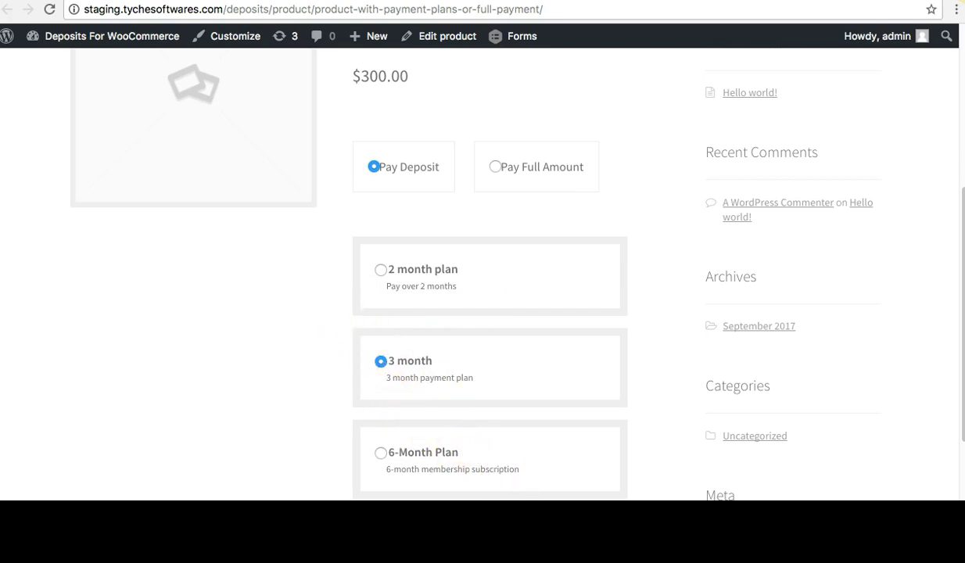
key(super+r)
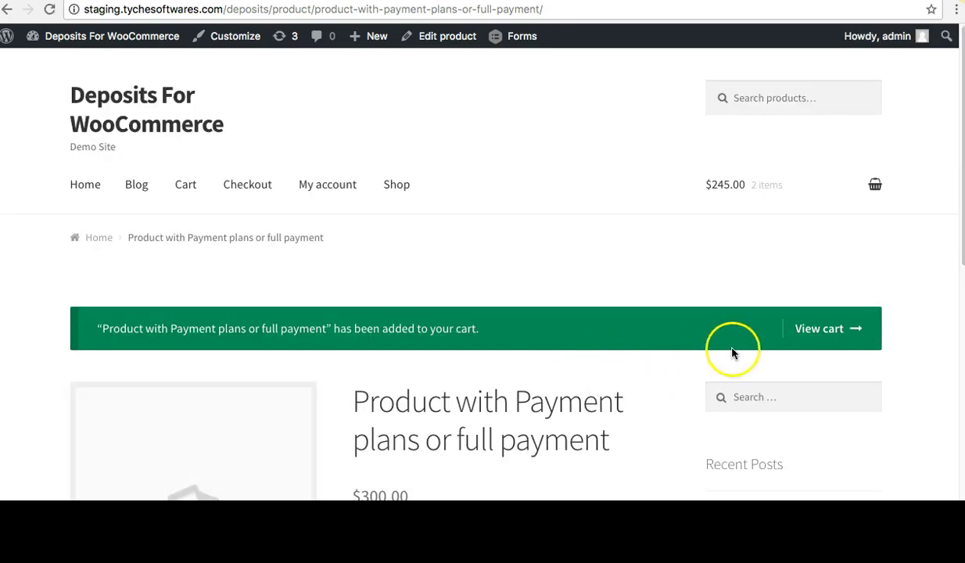
View the cart and highlight the 3 month item's Payment Plan label
click(813, 328)
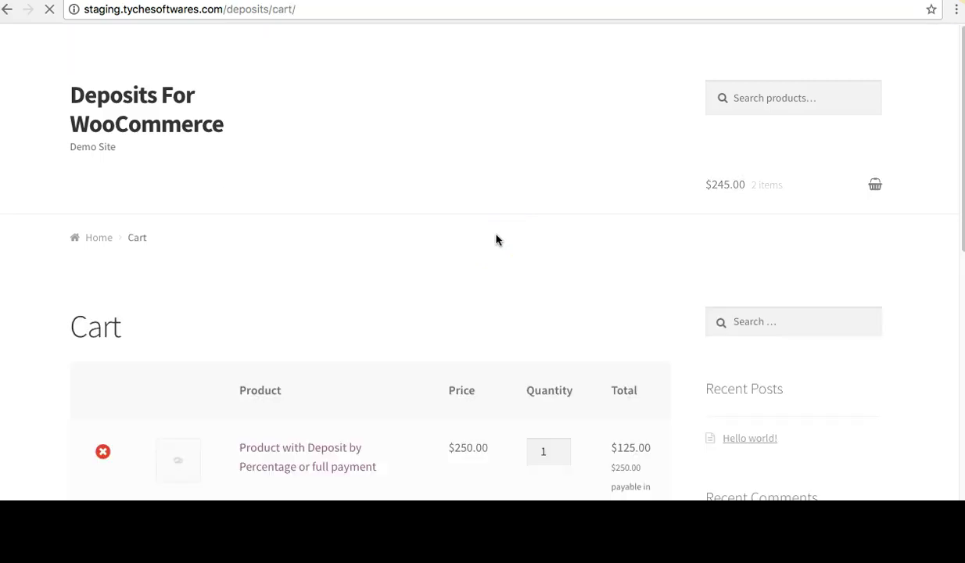
scroll(495, 240, down, 3)
click(260, 372)
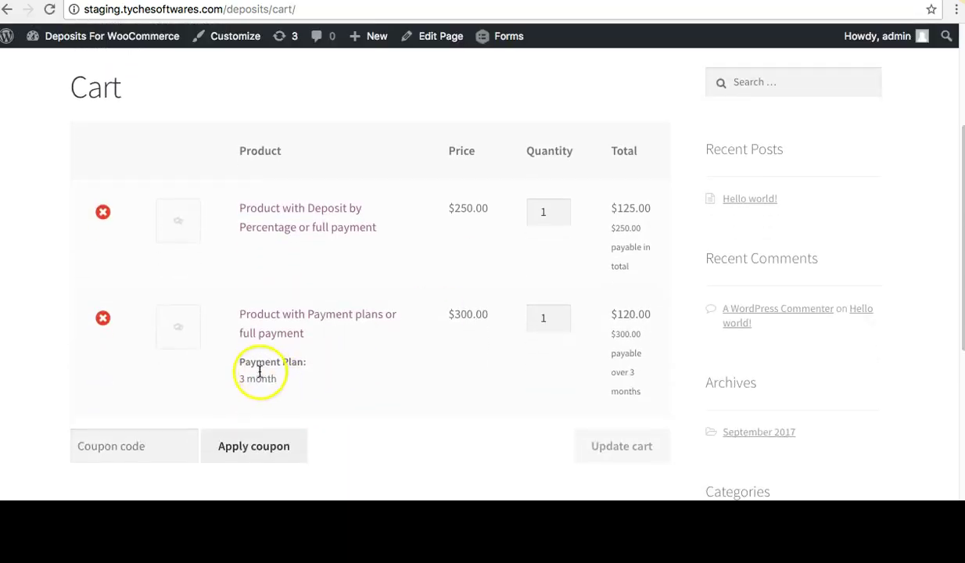
triple_click(262, 362)
click(256, 381)
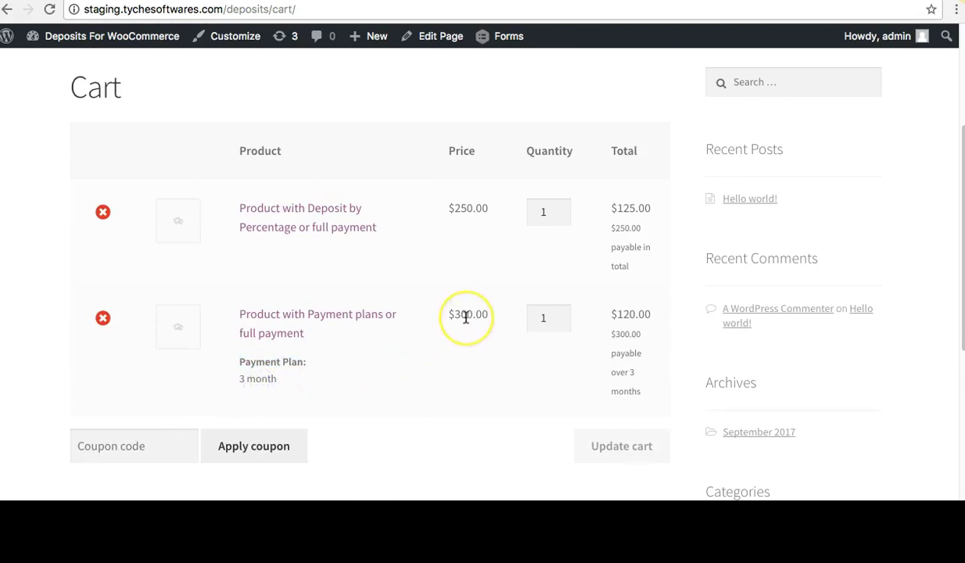
Highlight the $120.00 plan total and inspect the Forced Payment plans 25 Days Plan row
click(612, 315)
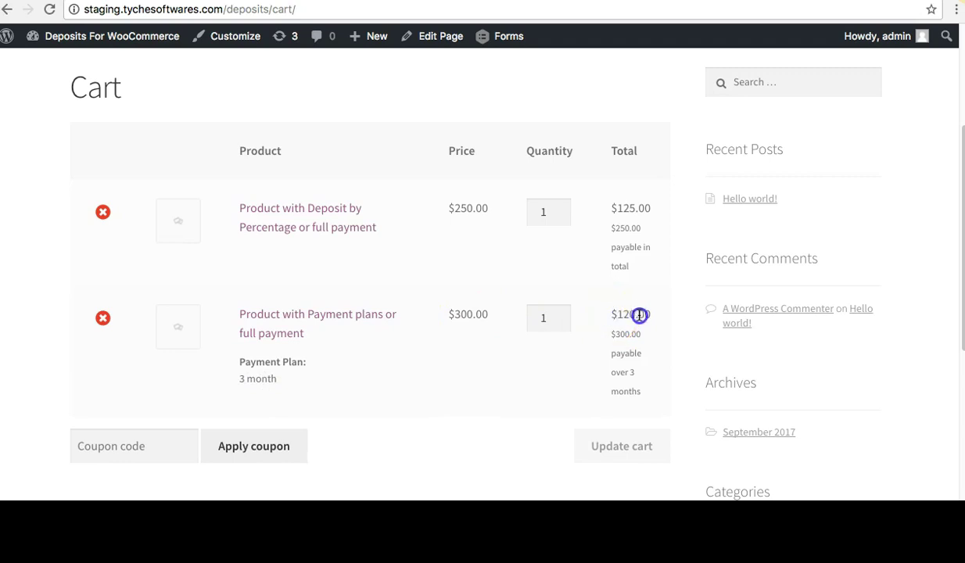
mouse_move(639, 315)
mouse_down()
mouse_move(652, 331)
mouse_move(648, 320)
mouse_up()
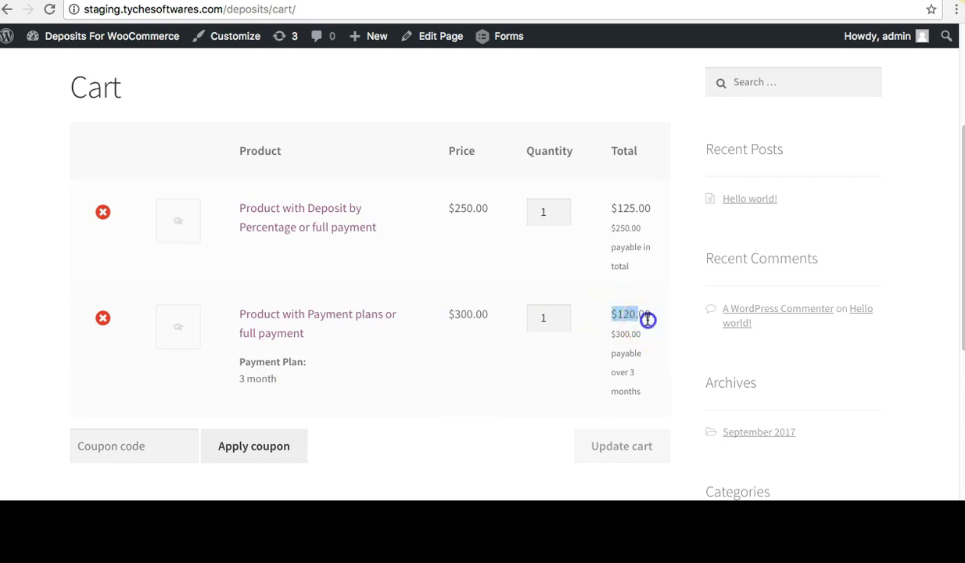
click(647, 319)
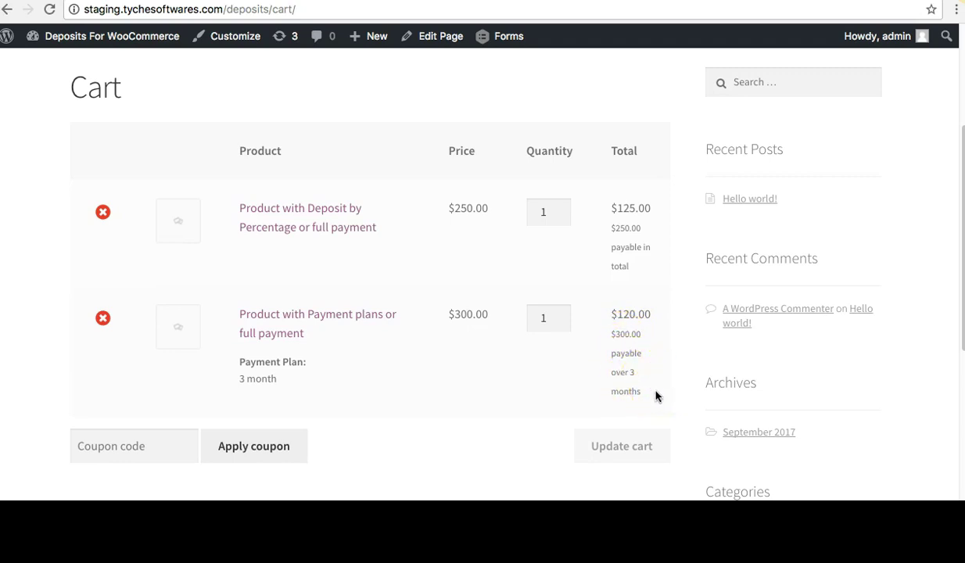
click(646, 340)
click(640, 345)
click(269, 343)
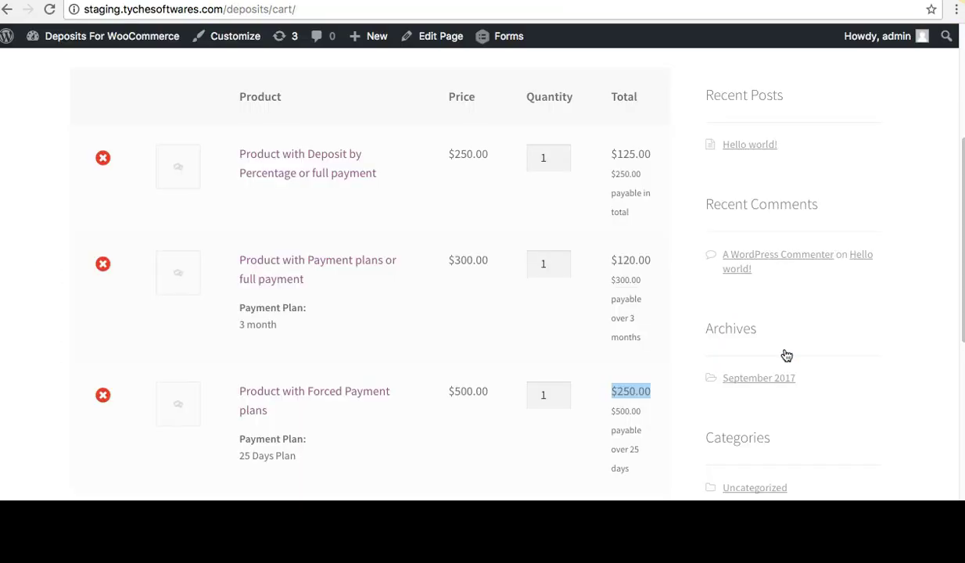
scroll(396, 266, up, 5)
Go to the shop's product listing and scroll through the demo products
click(399, 184)
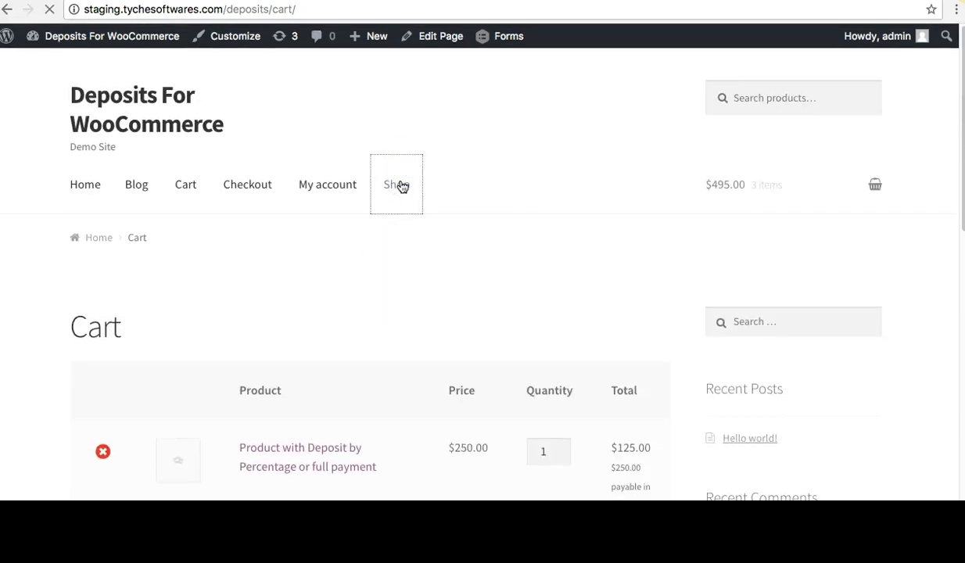
scroll(570, 303, down, 3)
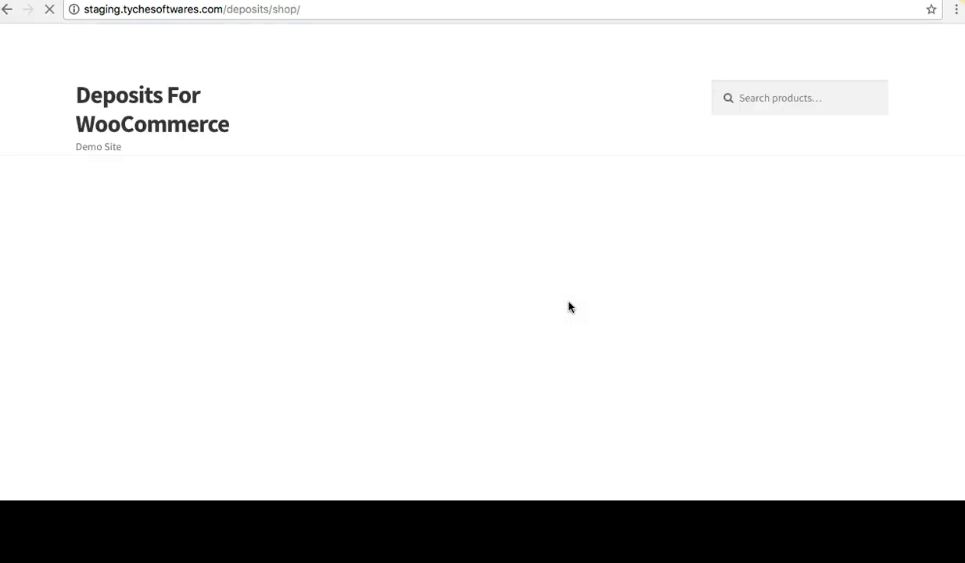
scroll(568, 306, down, 10)
scroll(568, 306, down, 5)
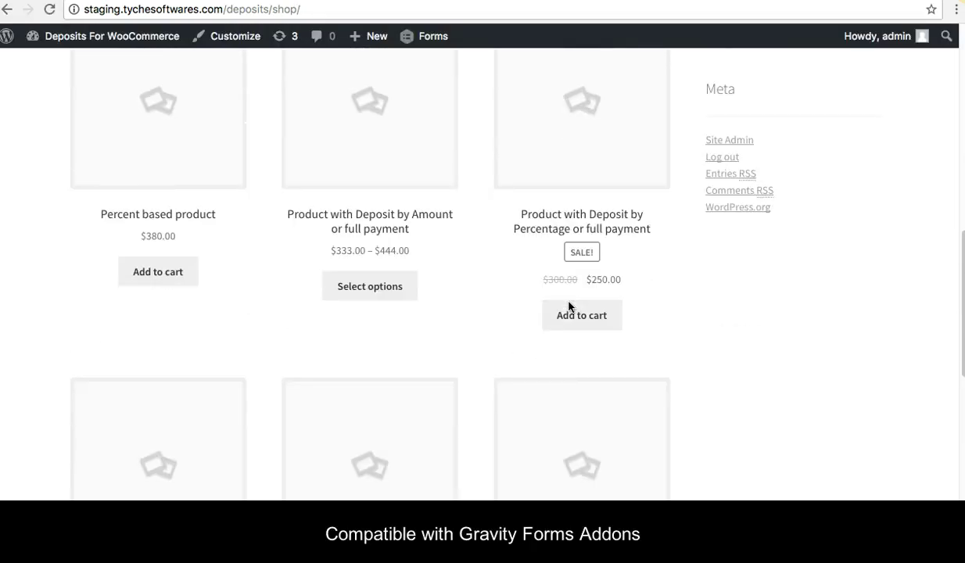
scroll(569, 306, down, 3)
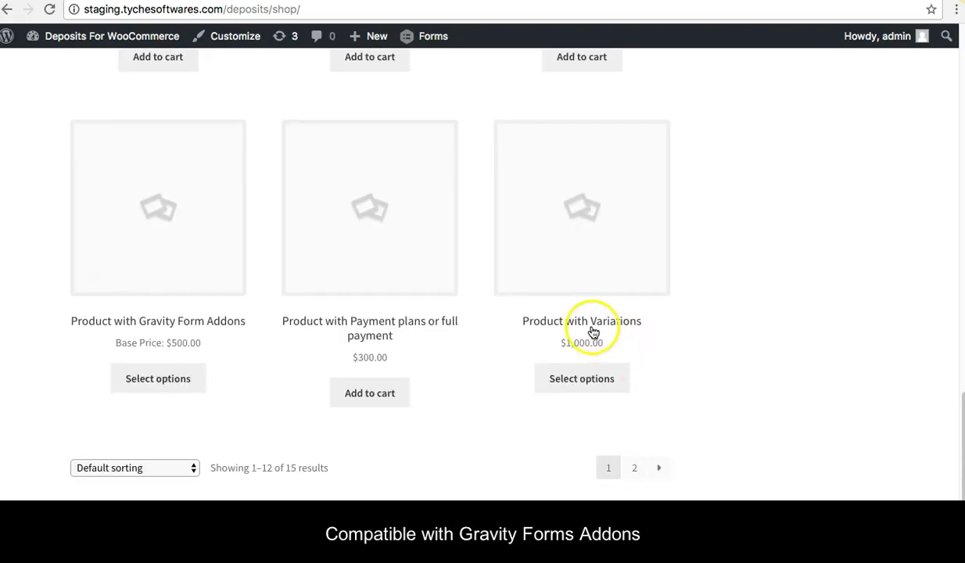
Review the Gravity Form Addons product's $900.00 deposit options, then go back to the shop
click(145, 322)
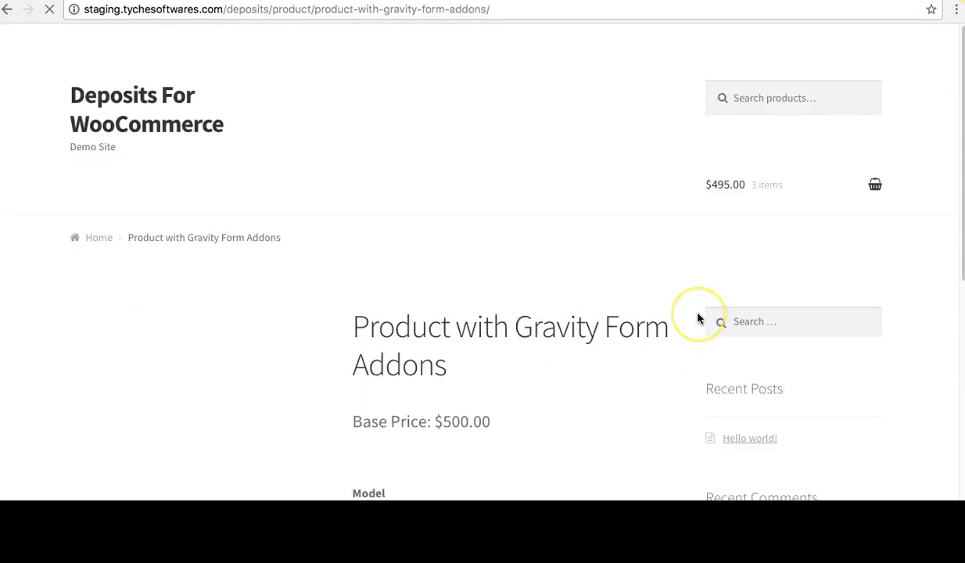
scroll(695, 313, down, 3)
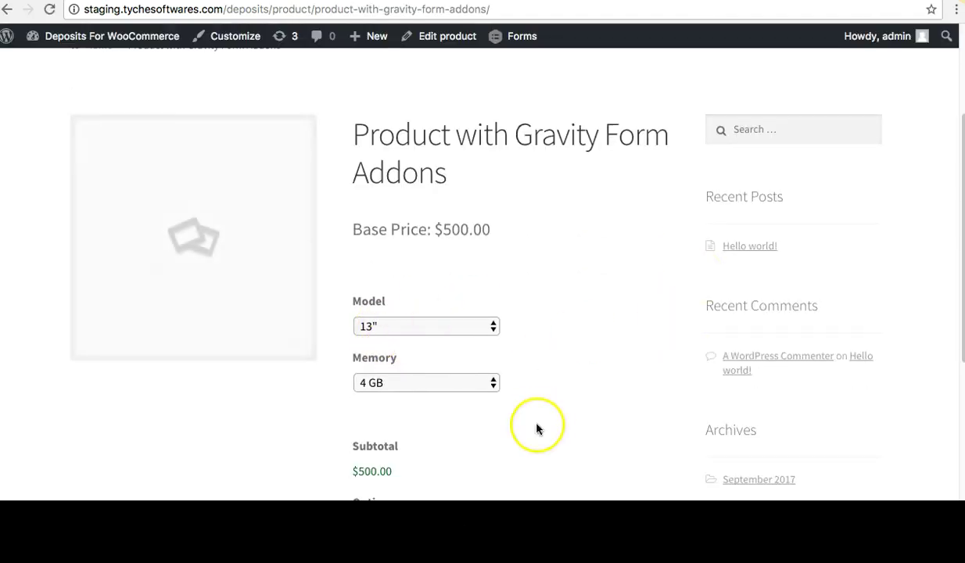
scroll(391, 266, down, 1)
scroll(474, 282, down, 3)
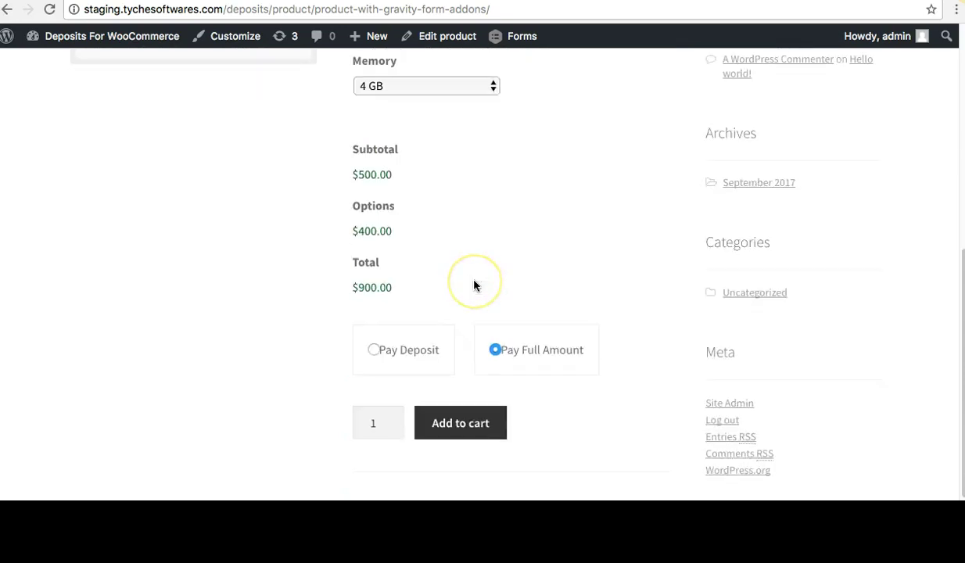
scroll(474, 282, up, 5)
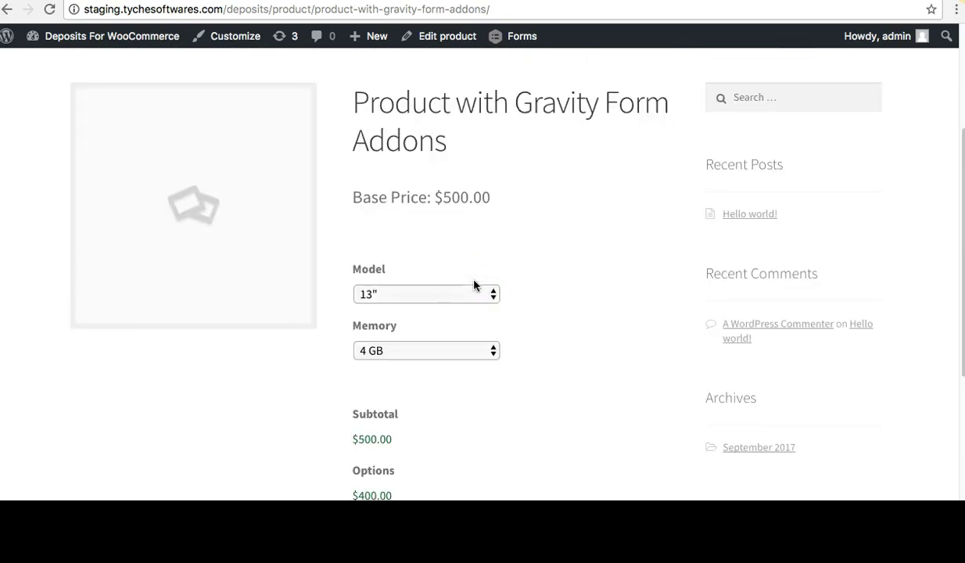
click(7, 9)
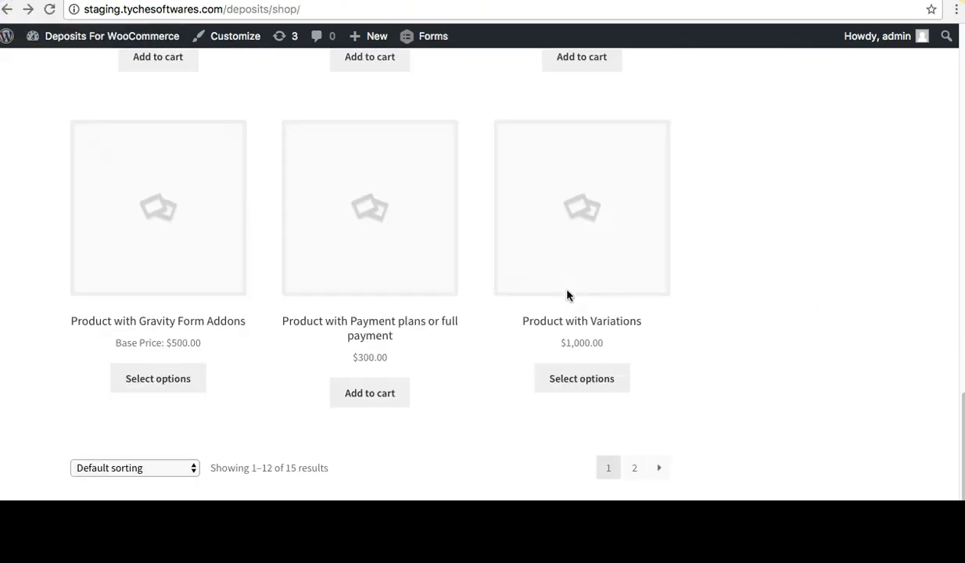
click(580, 263)
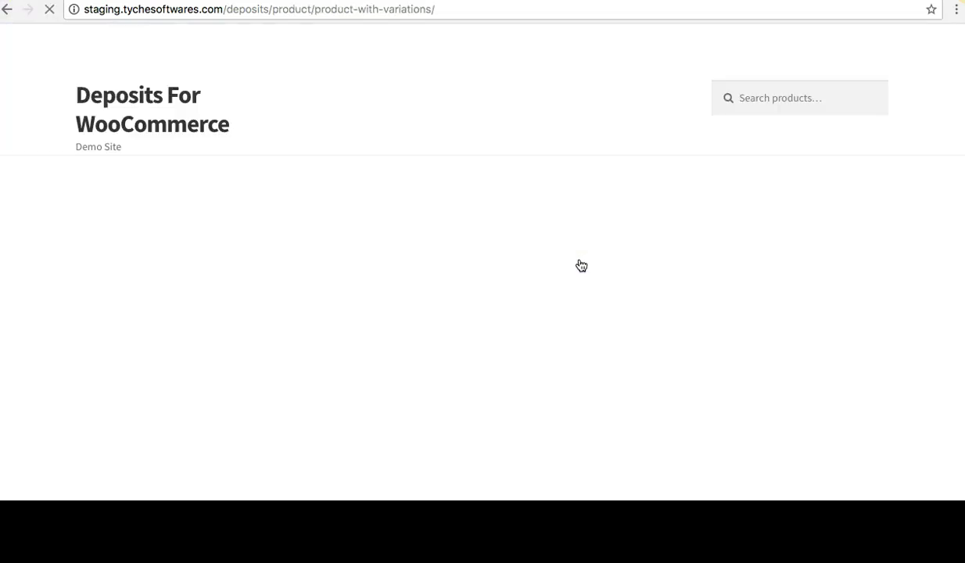
scroll(581, 266, down, 6)
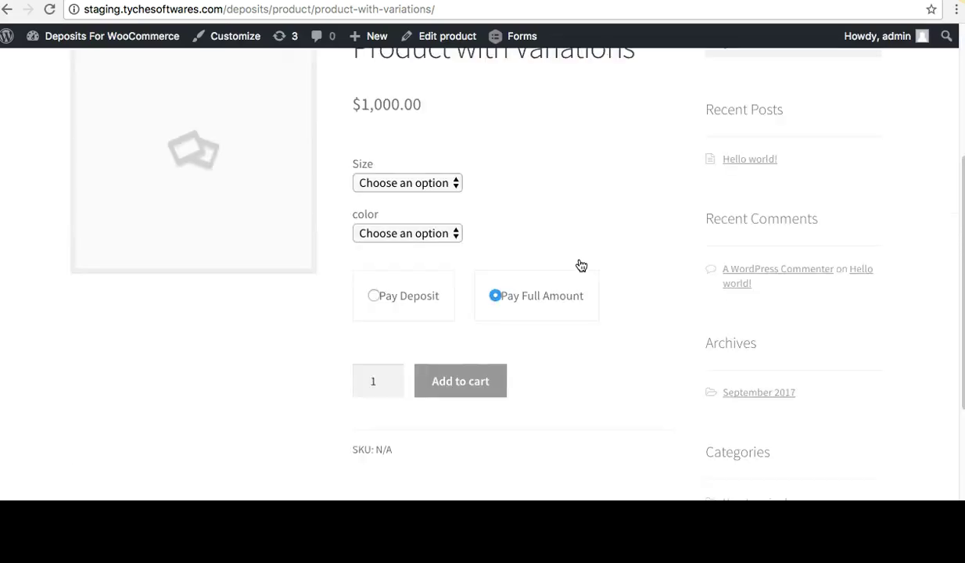
scroll(580, 266, up, 6)
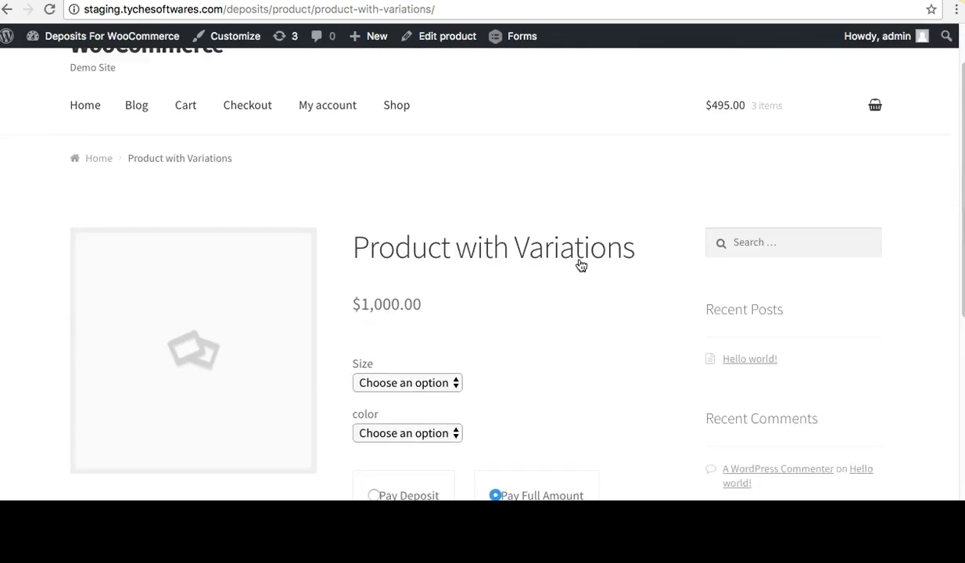
click(126, 103)
click(7, 8)
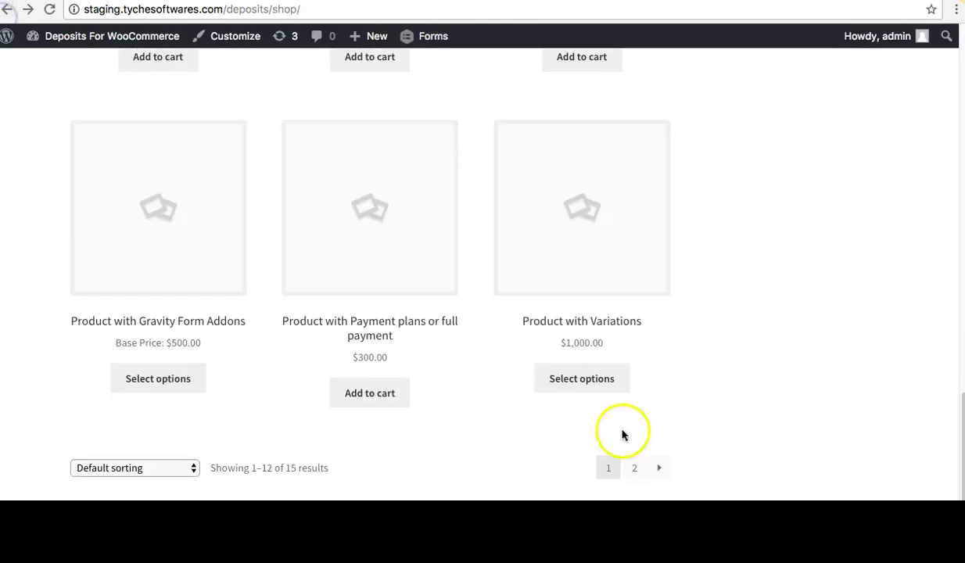
scroll(591, 422, up, 1)
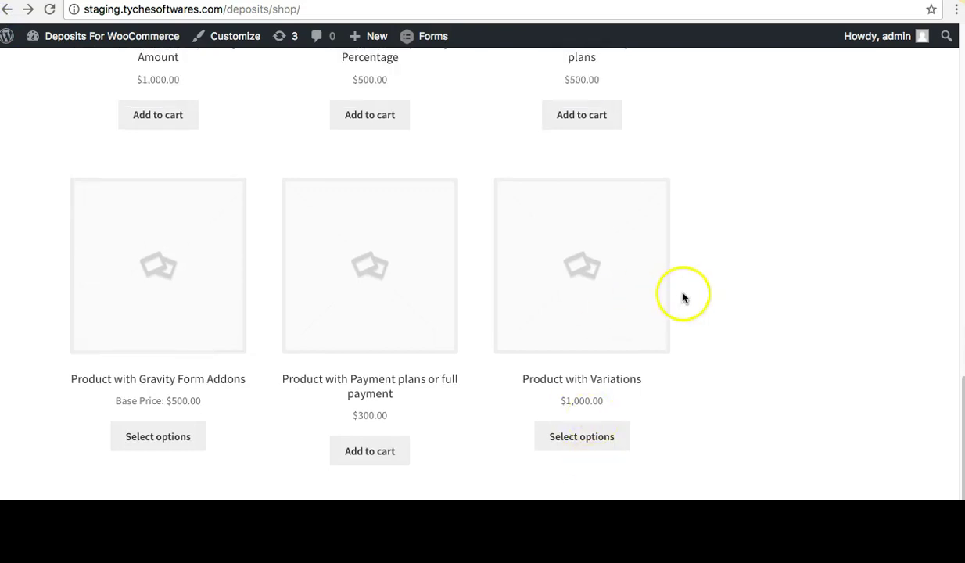
scroll(678, 282, up, 2)
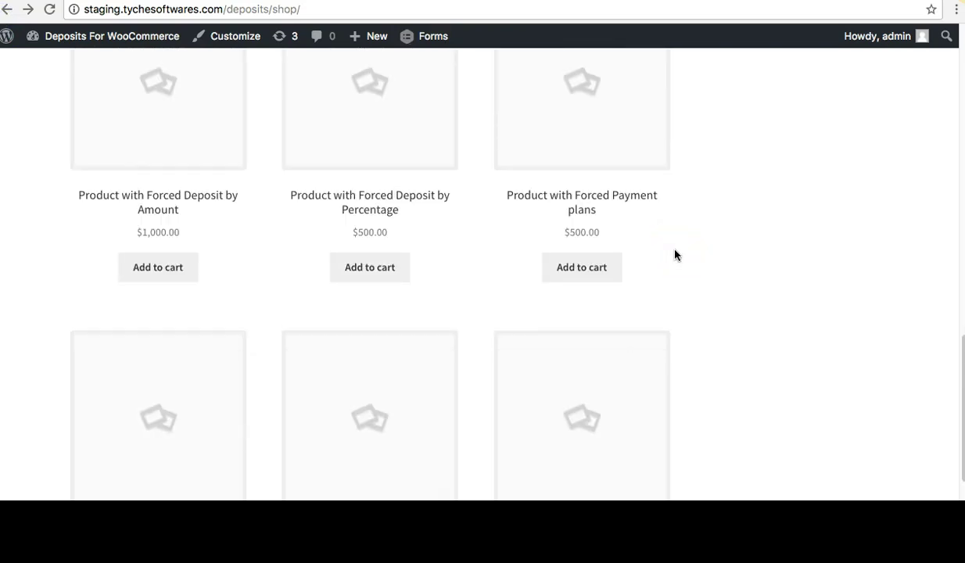
scroll(676, 255, up, 6)
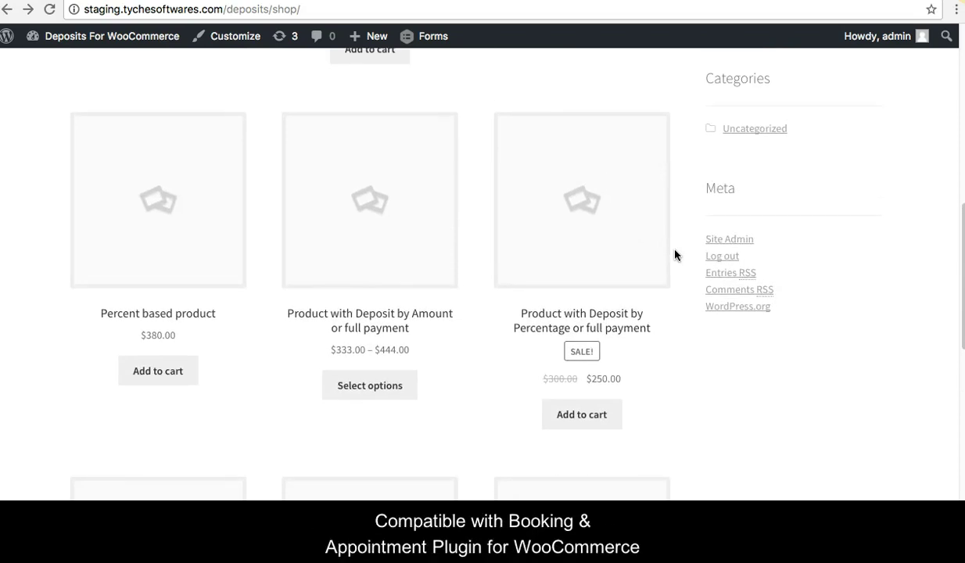
scroll(676, 255, up, 3)
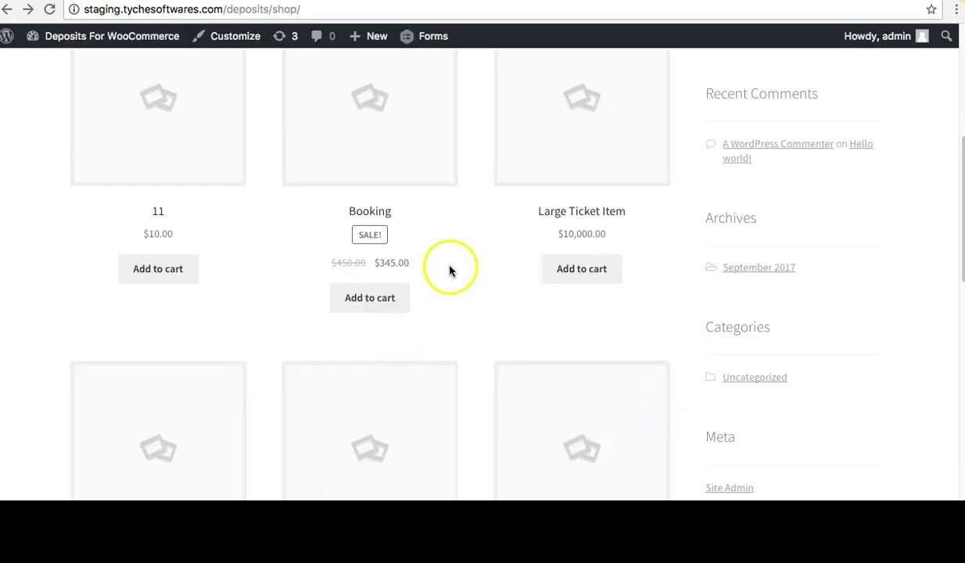
scroll(450, 269, up, 3)
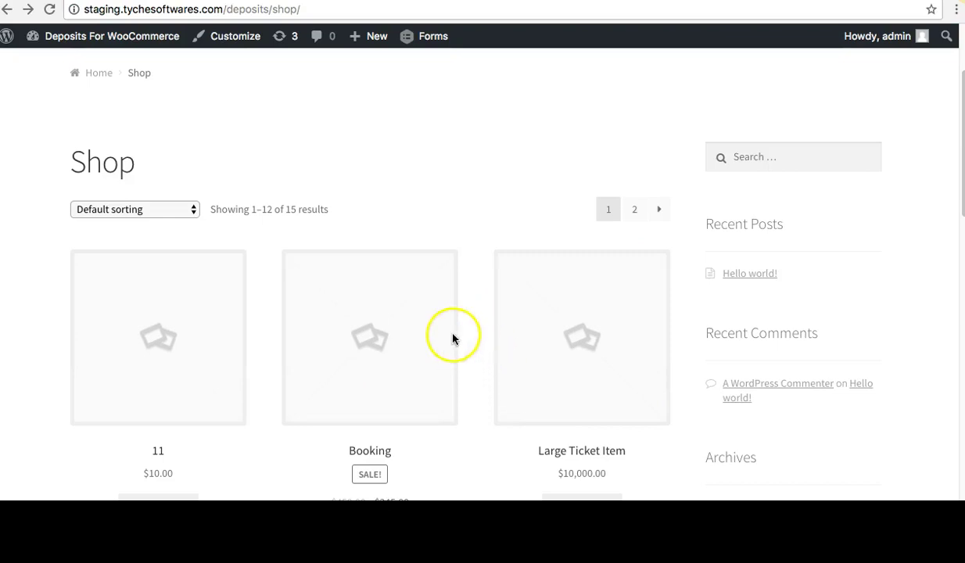
Go to the Booking product page and highlight its sale price
click(366, 367)
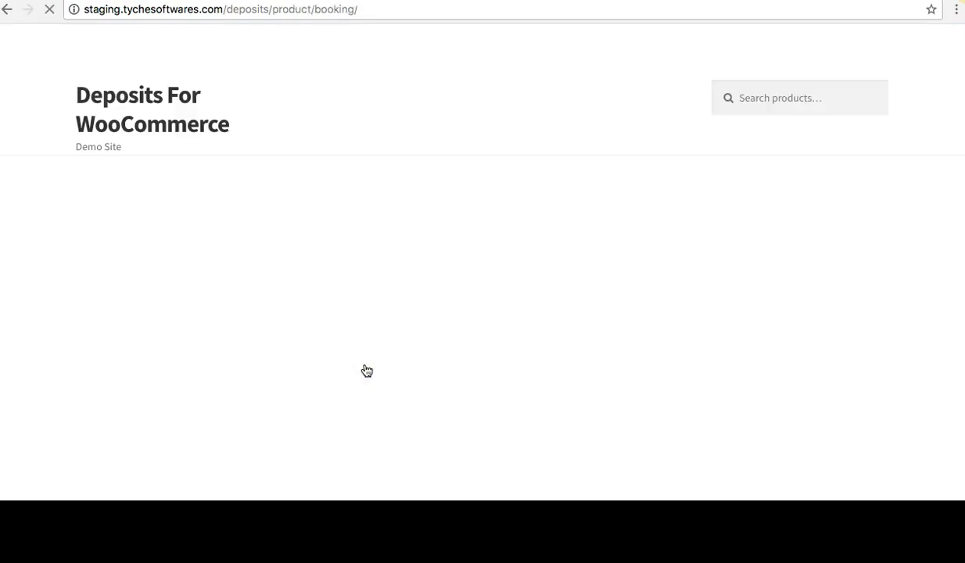
scroll(603, 263, down, 2)
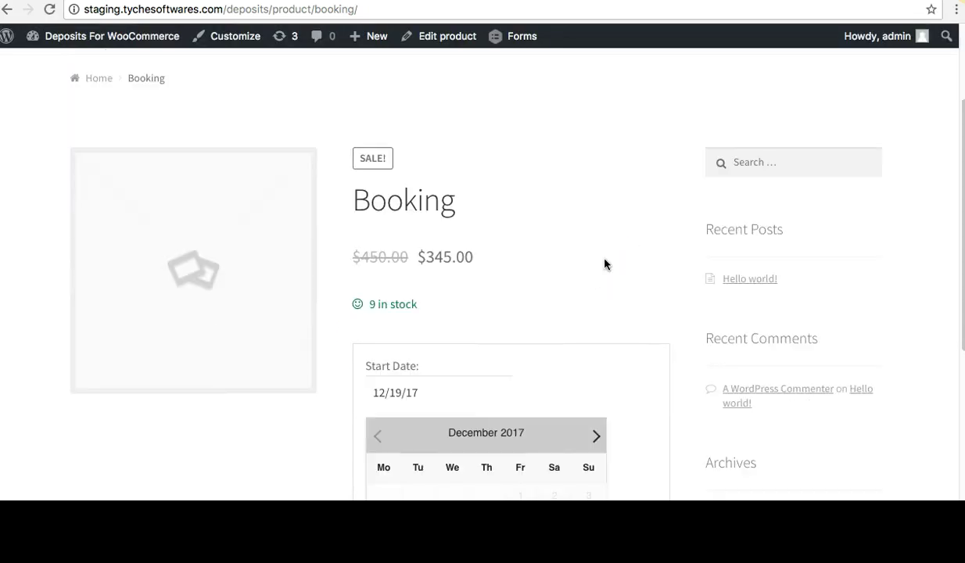
scroll(603, 265, down, 3)
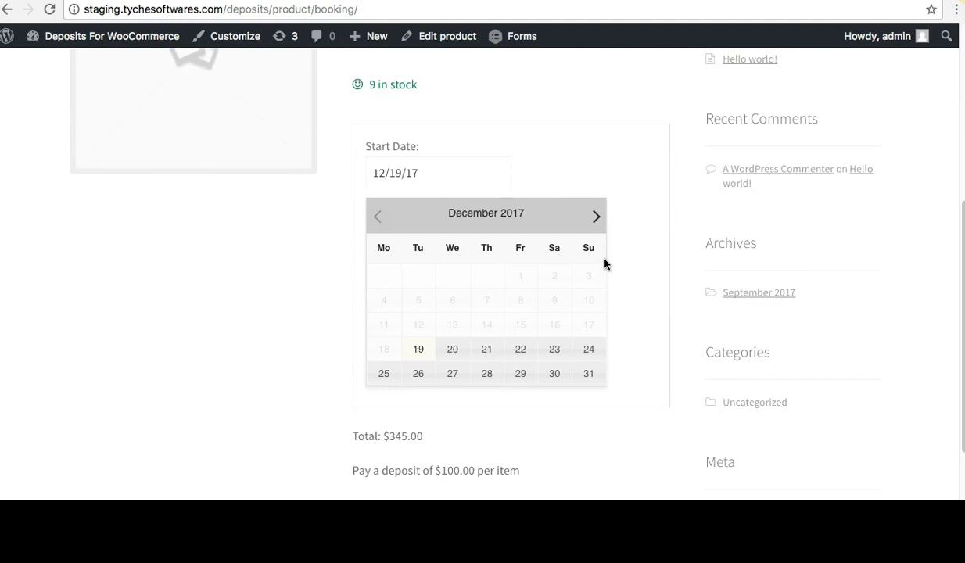
scroll(605, 263, up, 3)
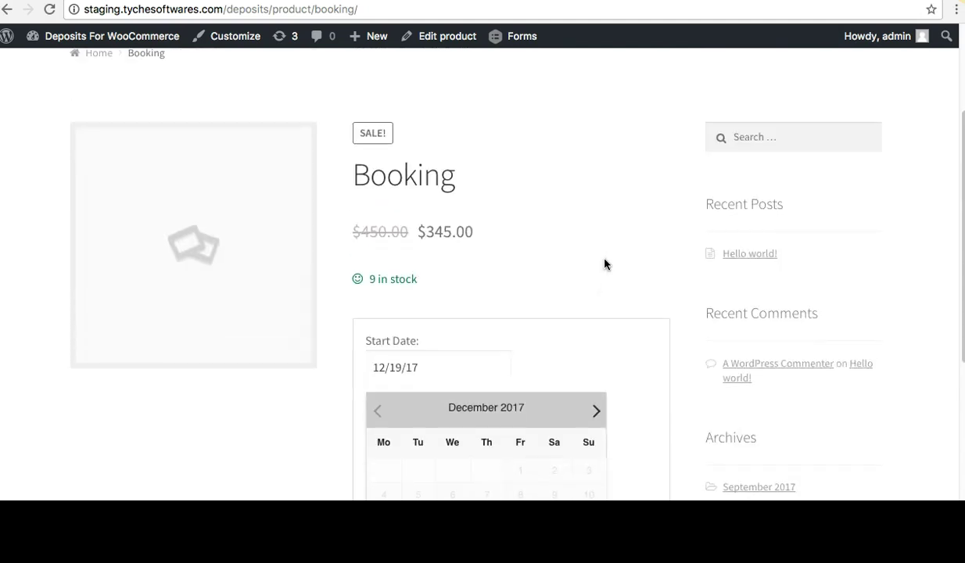
click(441, 216)
drag(432, 227, 528, 232)
click(528, 233)
Set the booking start date to 12/23/17 in the December 2017 calendar
scroll(527, 232, down, 1)
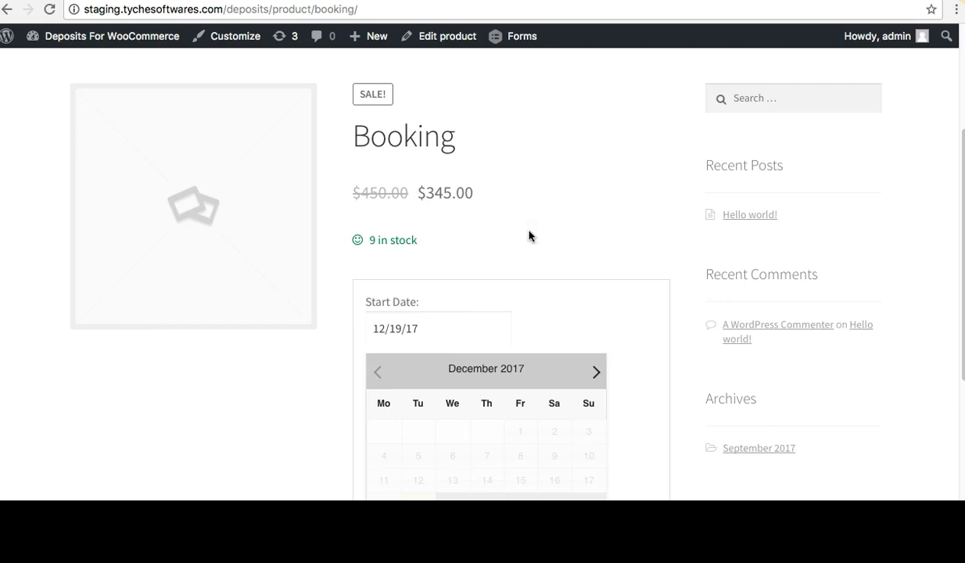
scroll(678, 370, down, 4)
scroll(657, 382, up, 1)
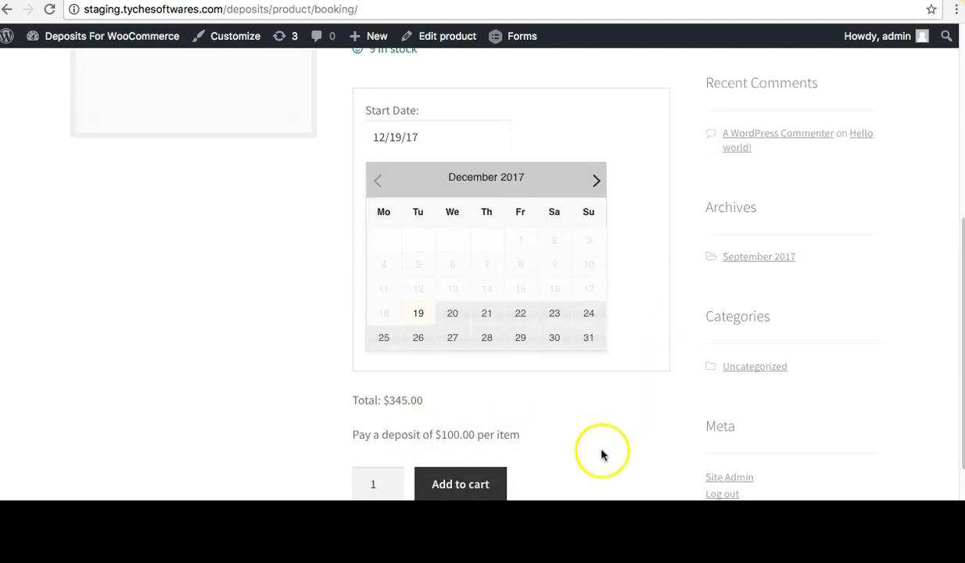
scroll(602, 454, up, 1)
click(552, 363)
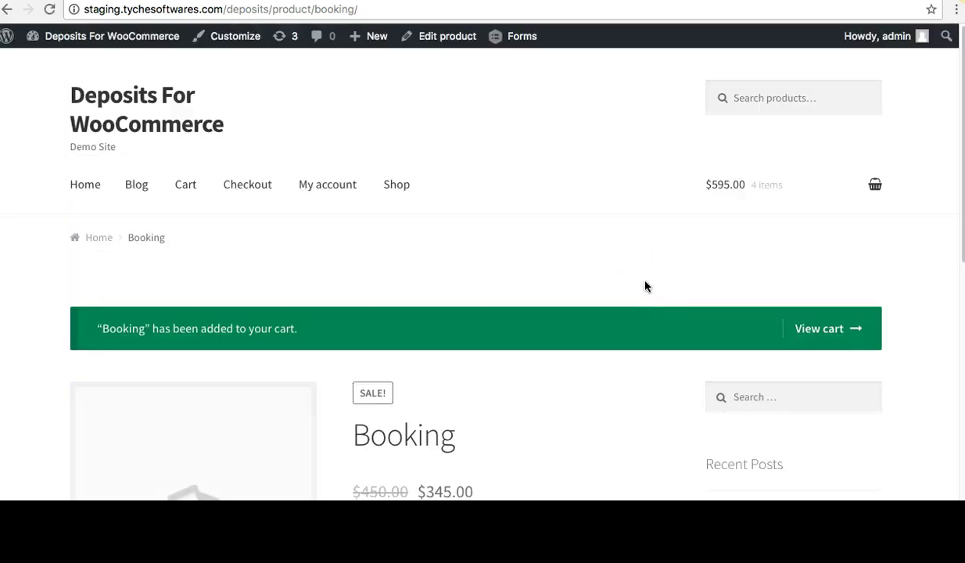
View the cart and highlight the Booking item's 12/23/17 start date
click(825, 333)
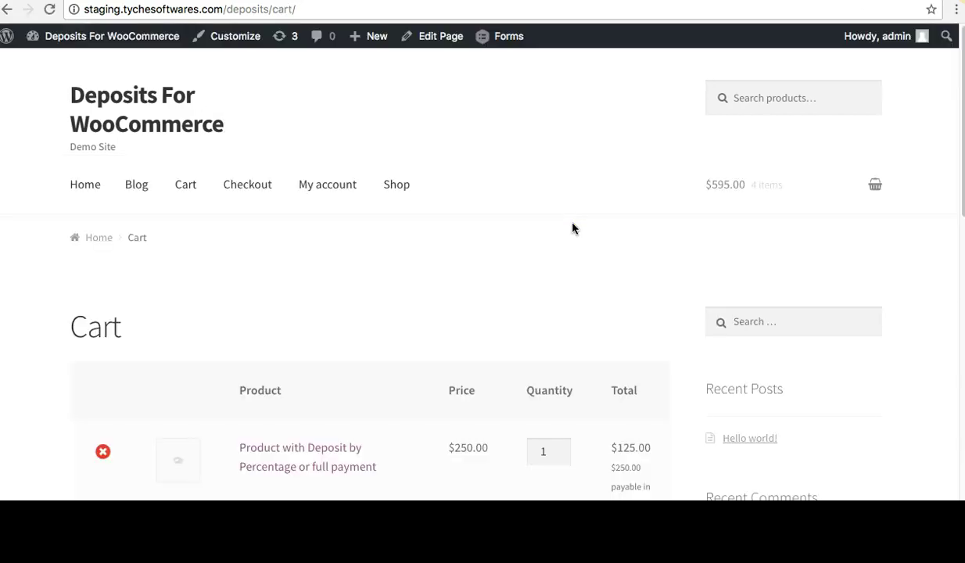
scroll(572, 228, down, 5)
scroll(572, 228, down, 3)
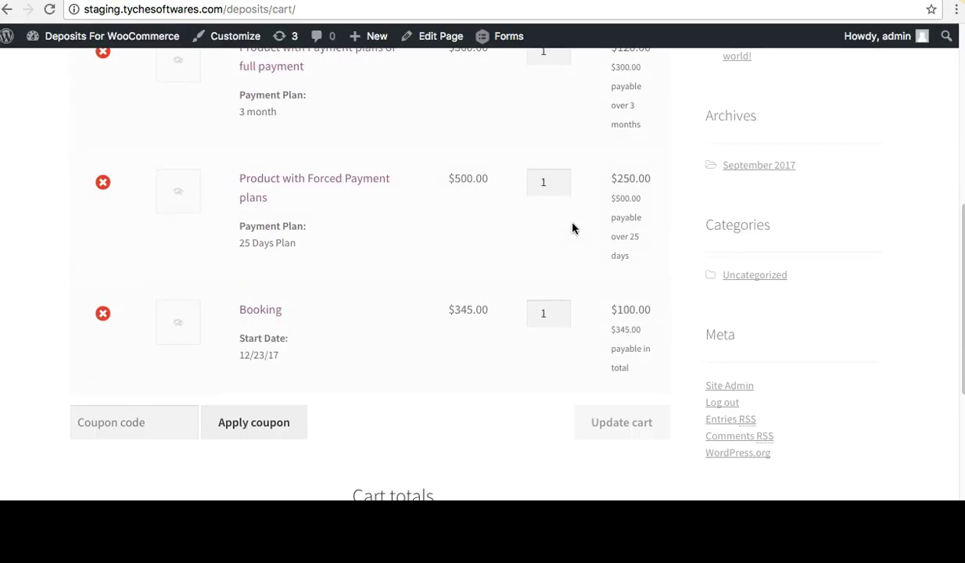
click(258, 357)
double_click(258, 357)
click(297, 360)
Highlight the Booking price 345.00 and its $100.00 deposit subtotal
double_click(467, 309)
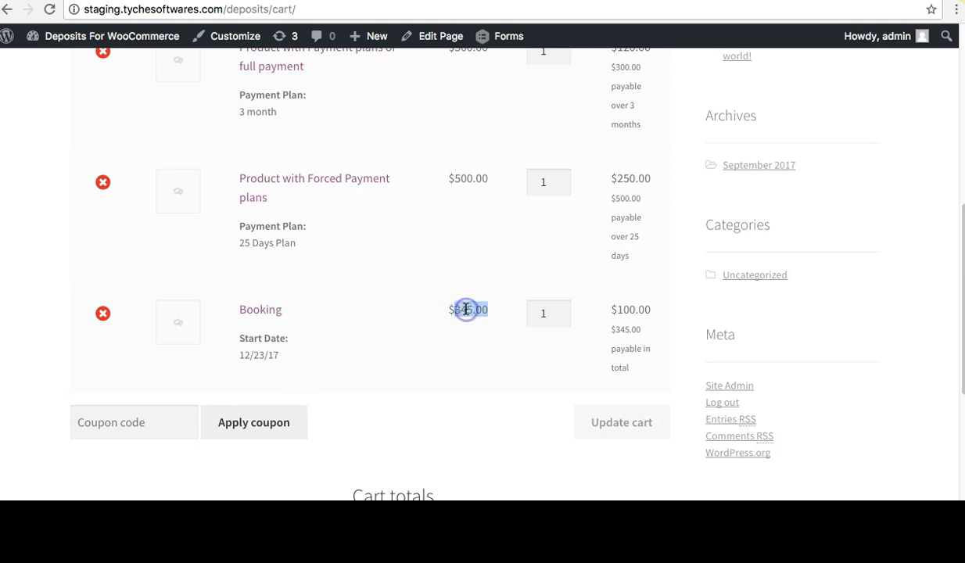
double_click(629, 312)
click(629, 312)
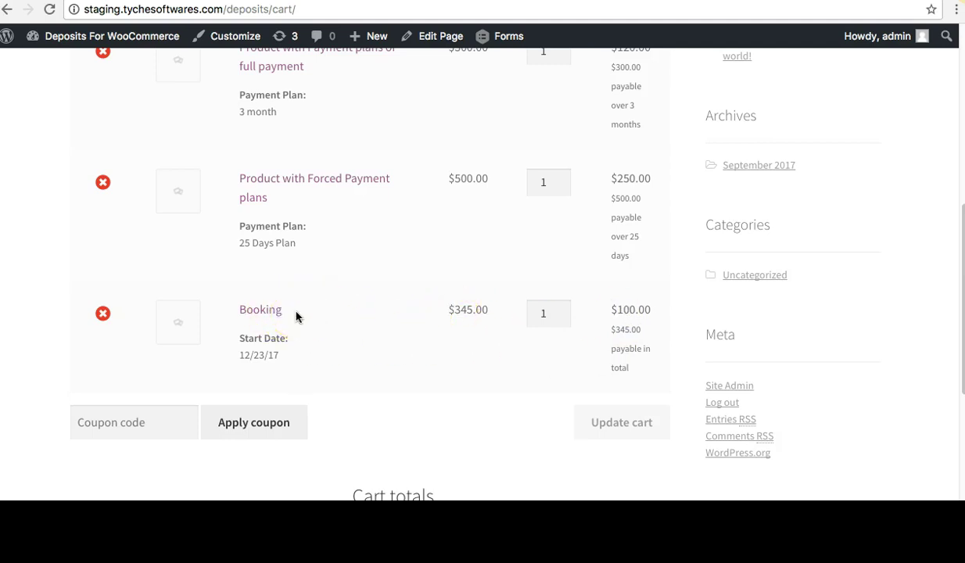
scroll(296, 316, up, 3)
scroll(352, 305, up, 8)
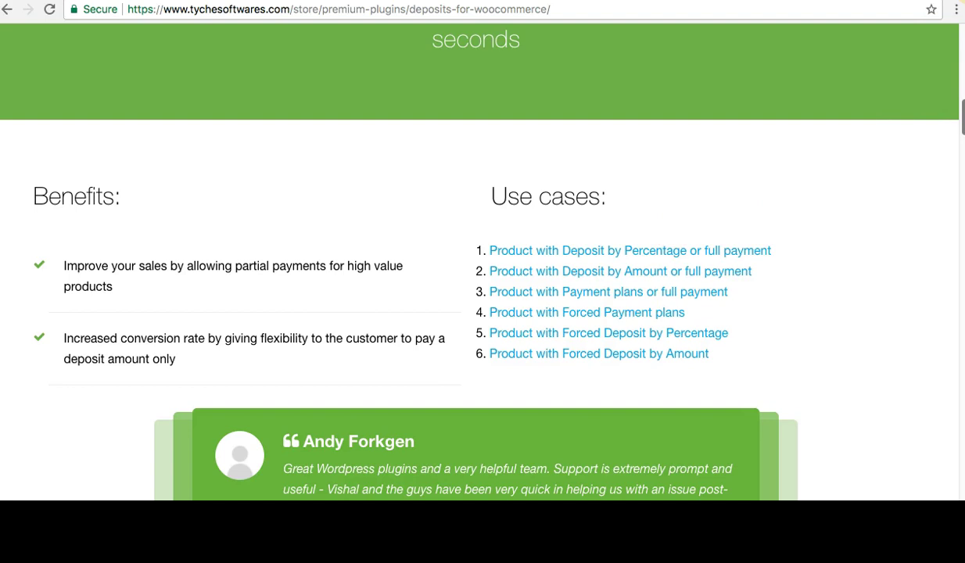
drag(962, 117, 962, 162)
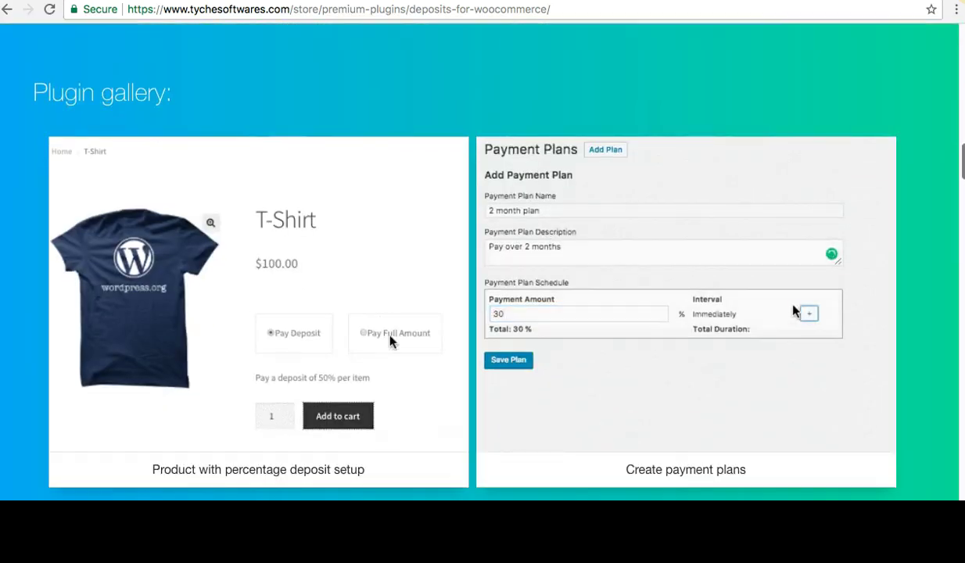
scroll(469, 313, down, 4)
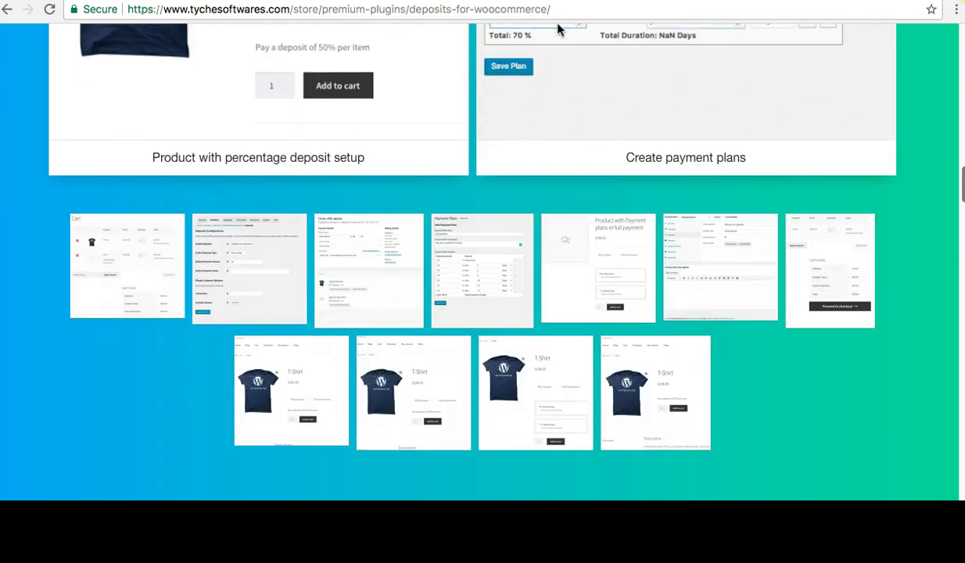
scroll(469, 258, down, 4)
scroll(483, 261, up, 15)
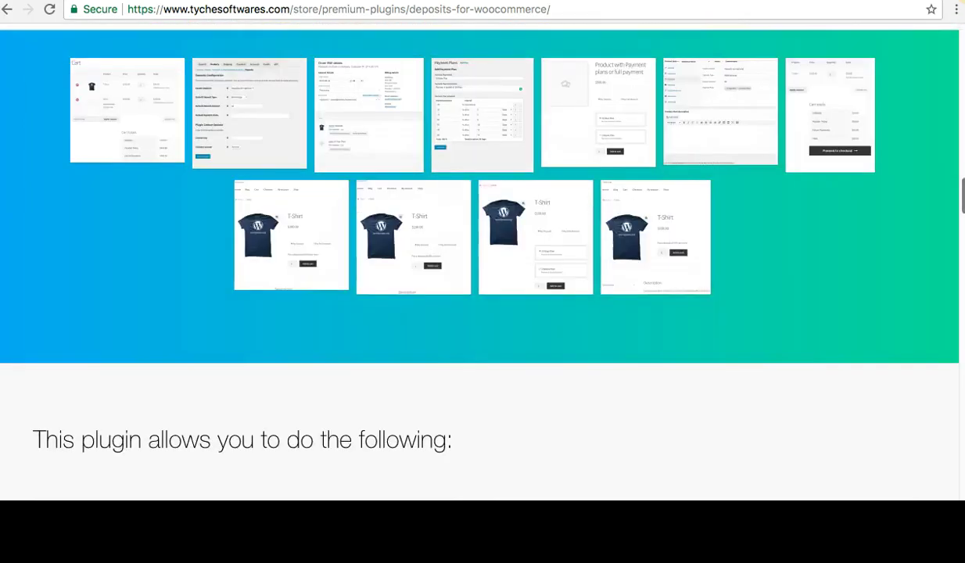
scroll(482, 289, up, 2)
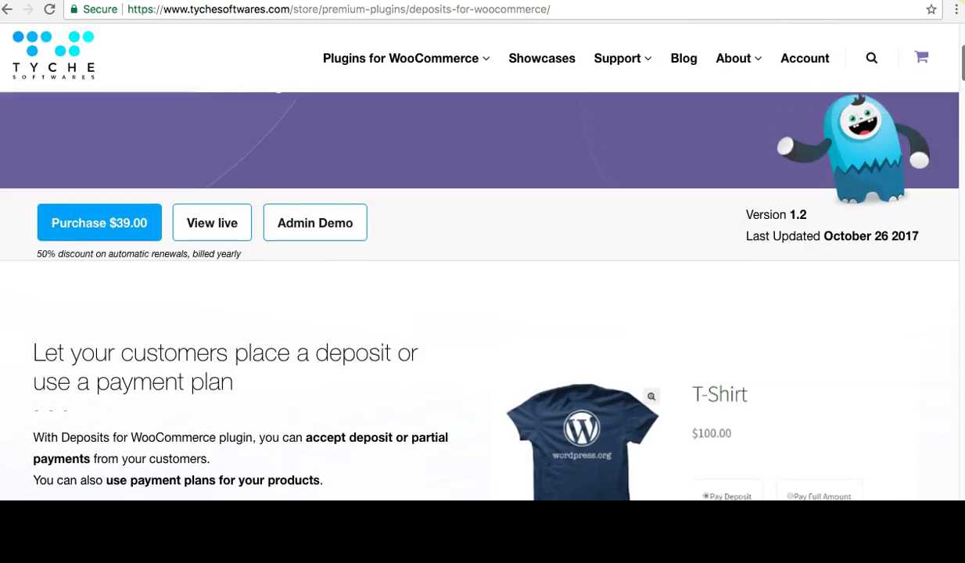
Load the WordPress admin dashboard of the Deposits for WooCommerce demo site from the store page
click(296, 229)
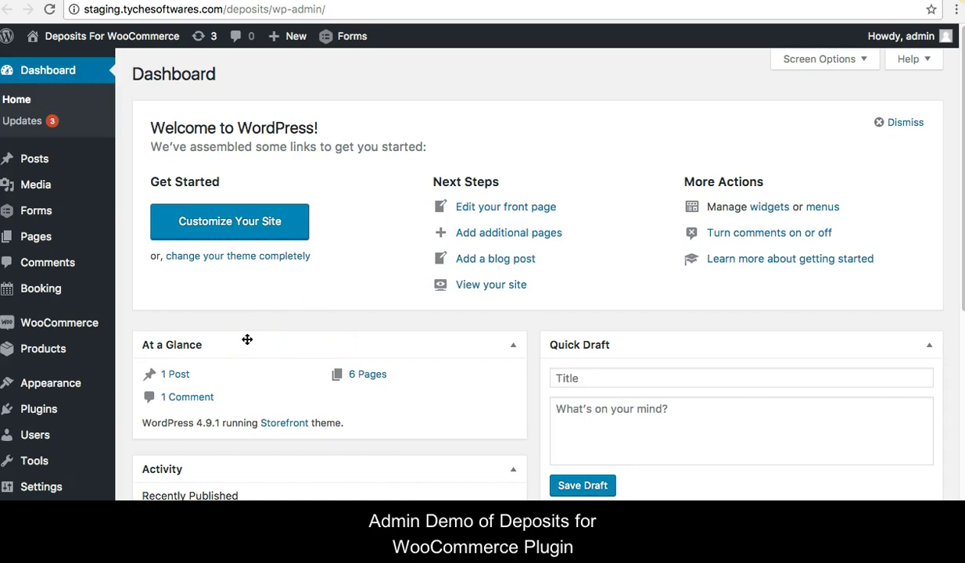
Go to WooCommerce Settings, Products, Deposits section
mouse_move(84, 329)
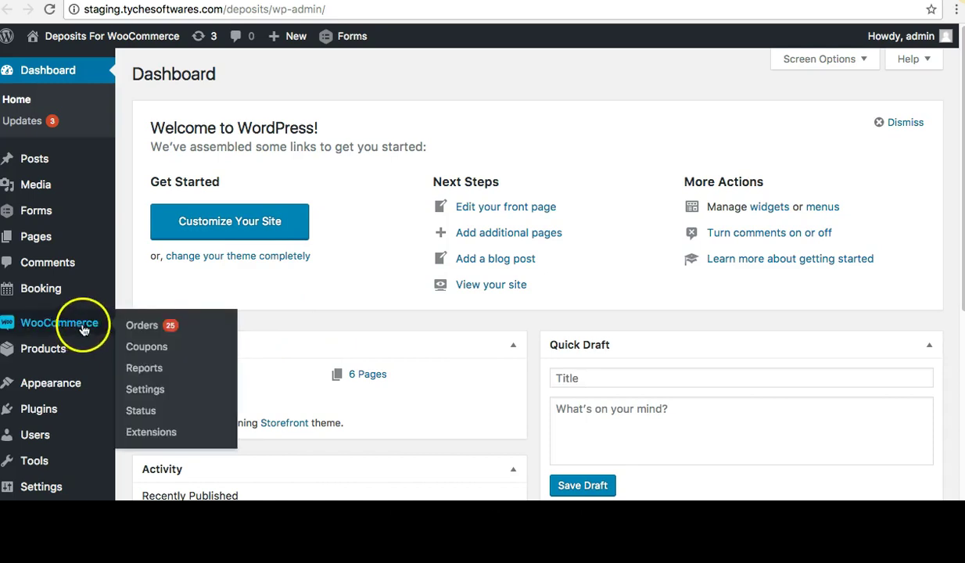
click(153, 388)
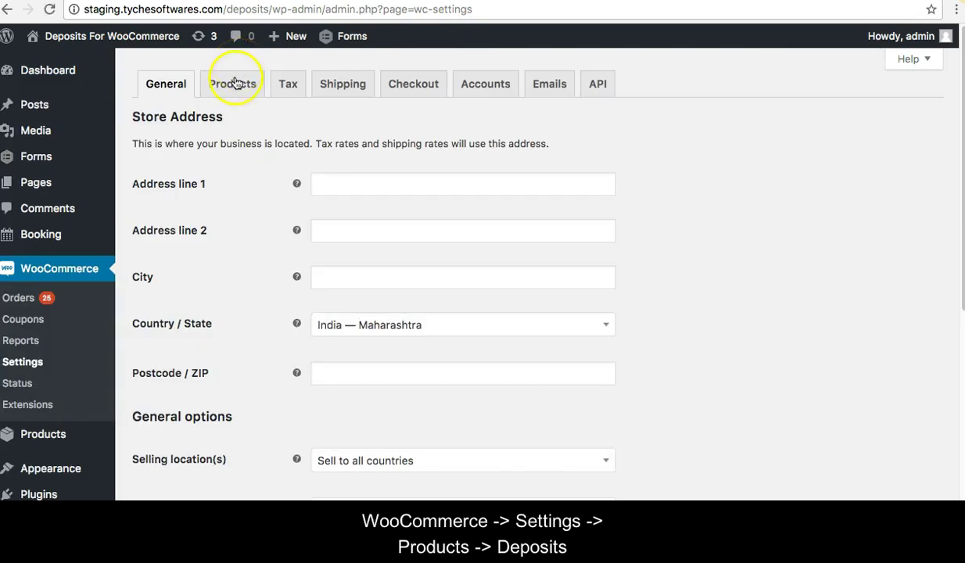
click(232, 84)
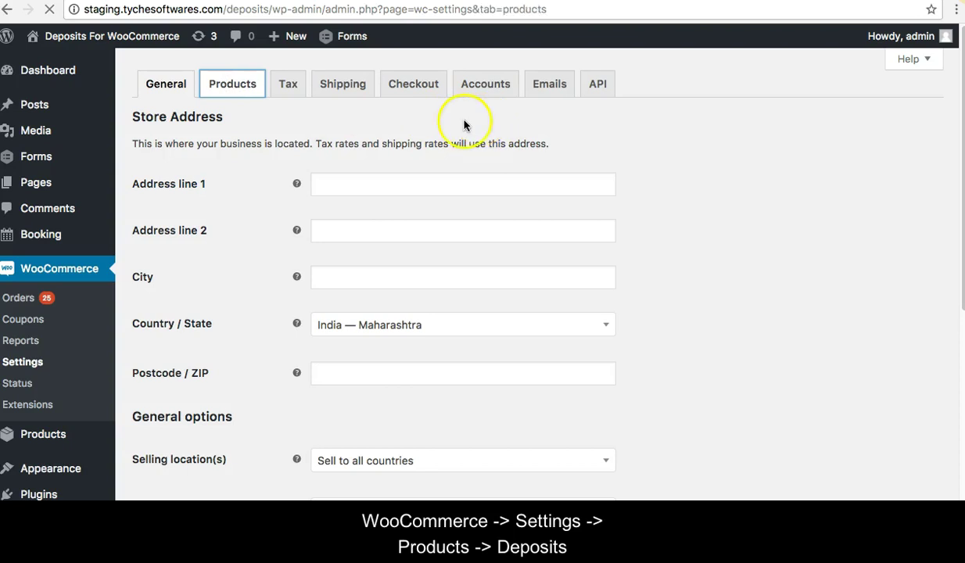
click(423, 113)
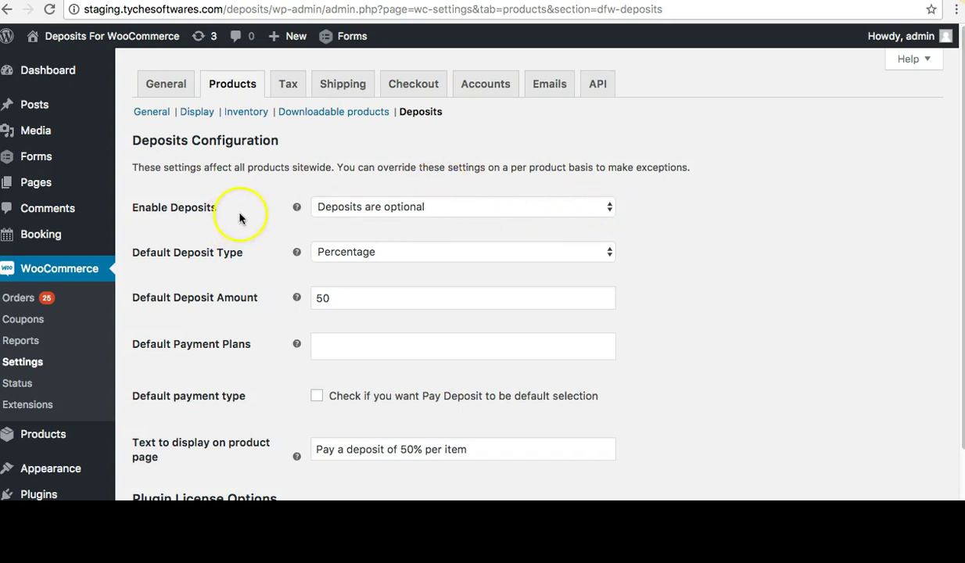
Review the deposit options, keeping deposits optional and the default type as Percentage, then check the product page text setting
click(559, 206)
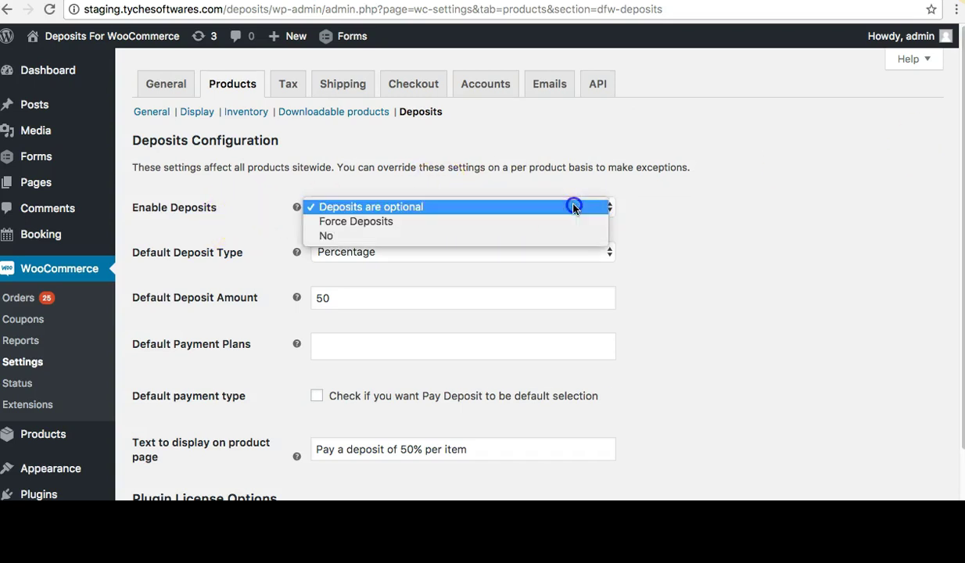
click(709, 210)
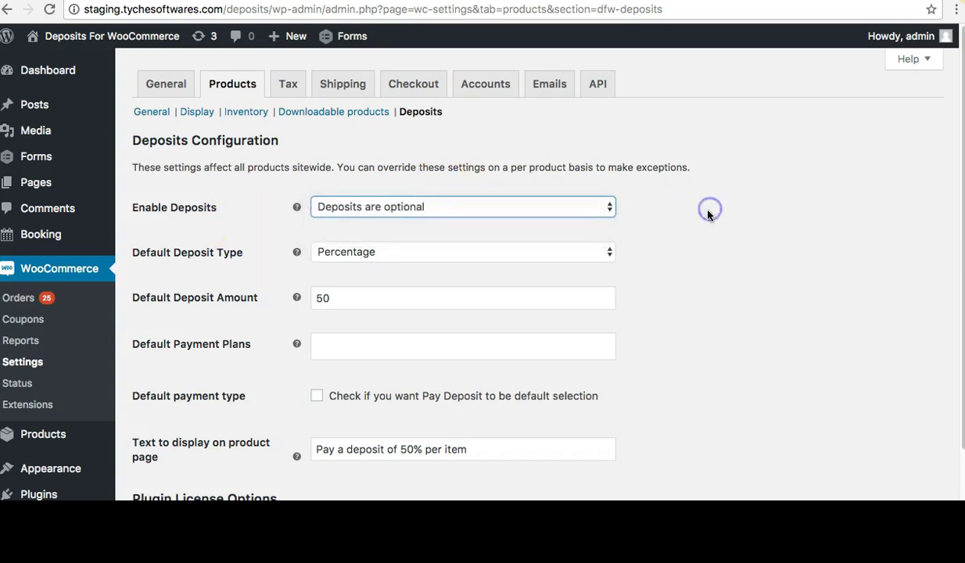
click(445, 252)
click(735, 250)
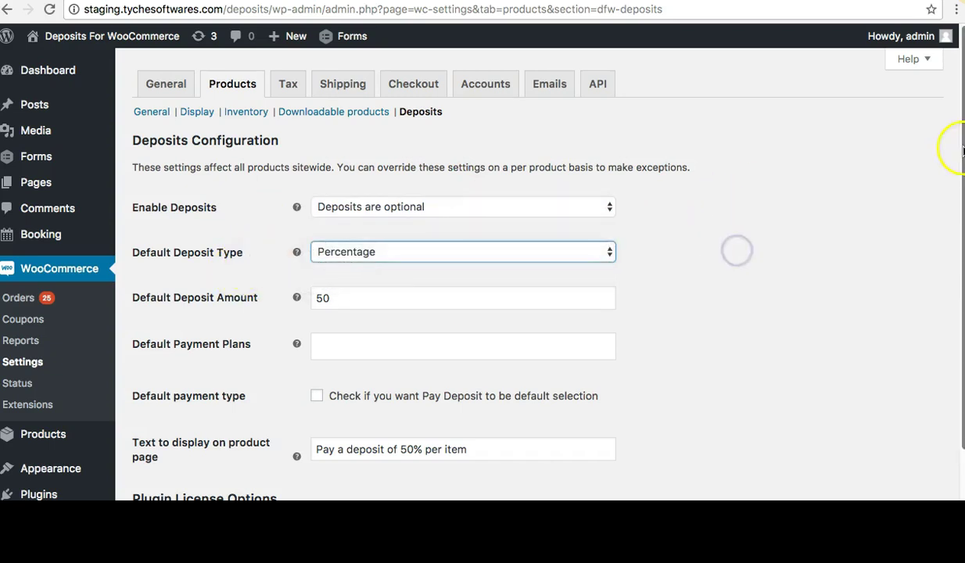
drag(961, 149, 961, 198)
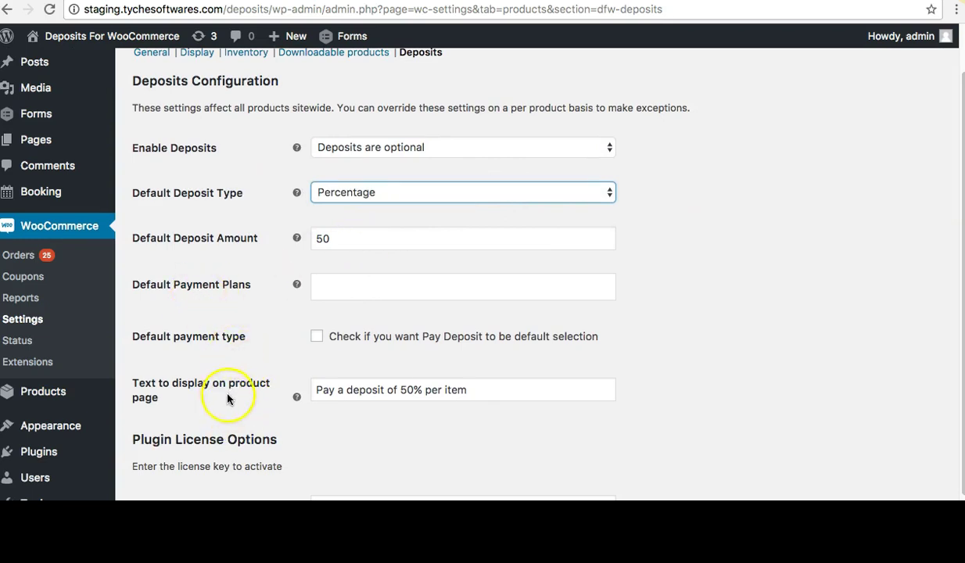
drag(959, 227, 959, 305)
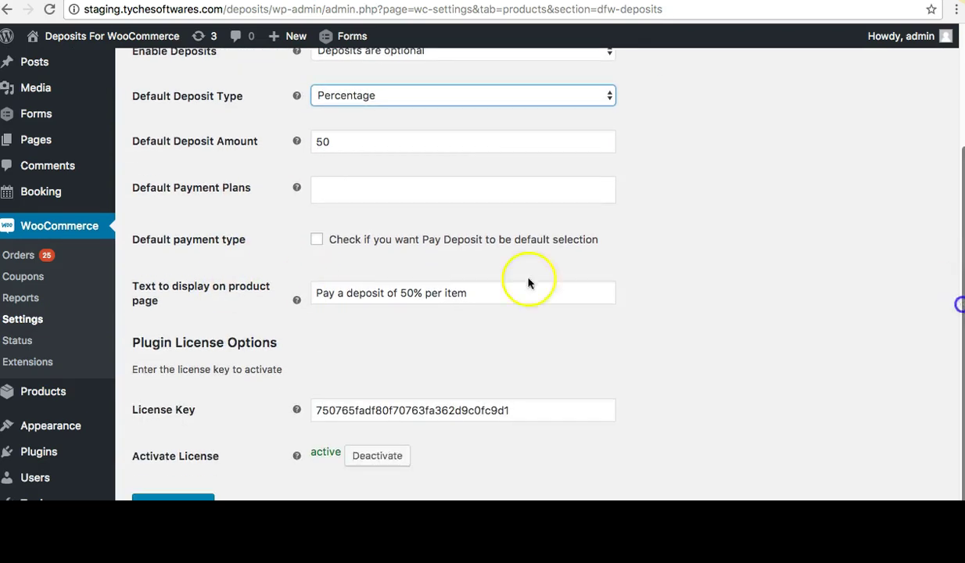
triple_click(166, 303)
click(195, 311)
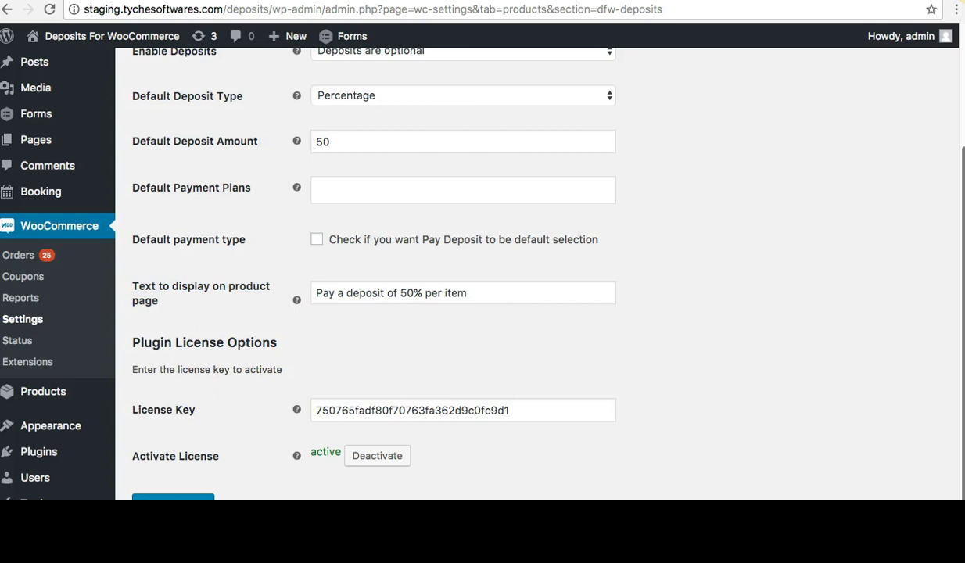
Return to the Deposits settings and highlight the default payment type description
scroll(947, 319, up, 3)
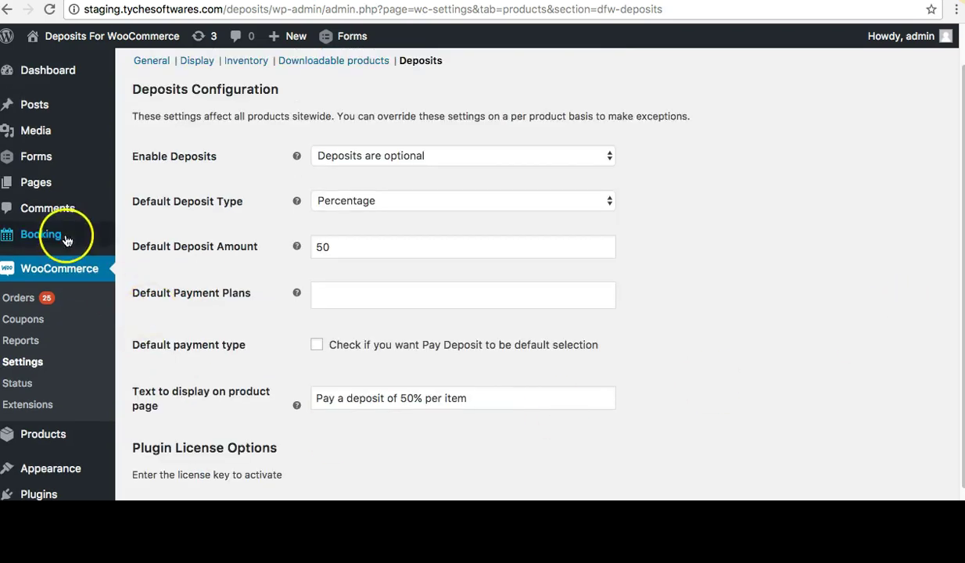
mouse_move(50, 440)
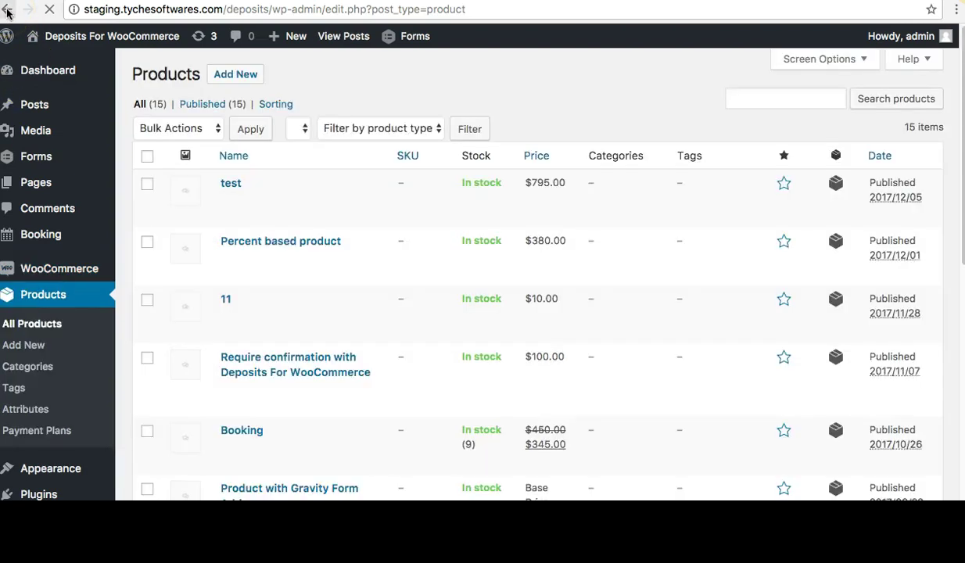
click(7, 11)
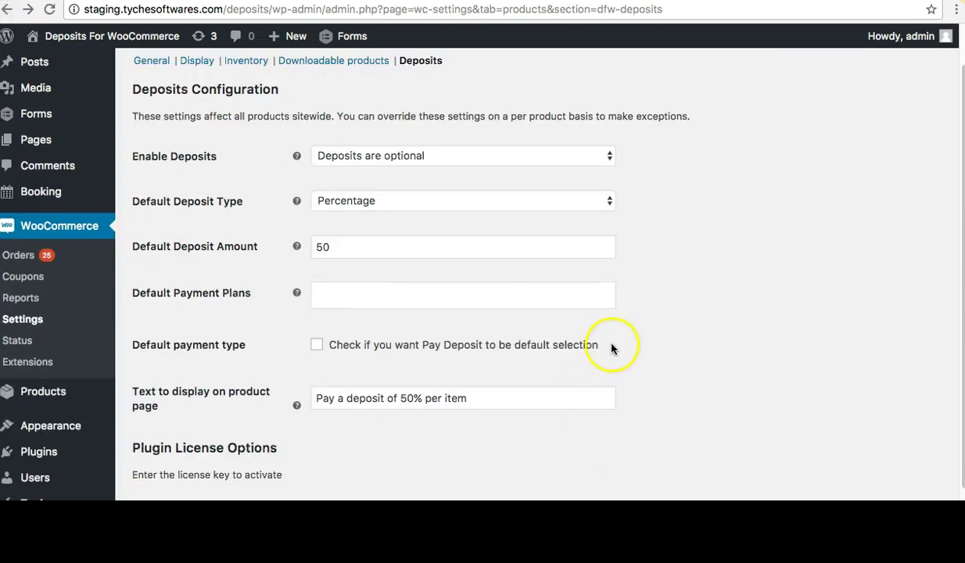
drag(612, 347, 332, 345)
click(624, 345)
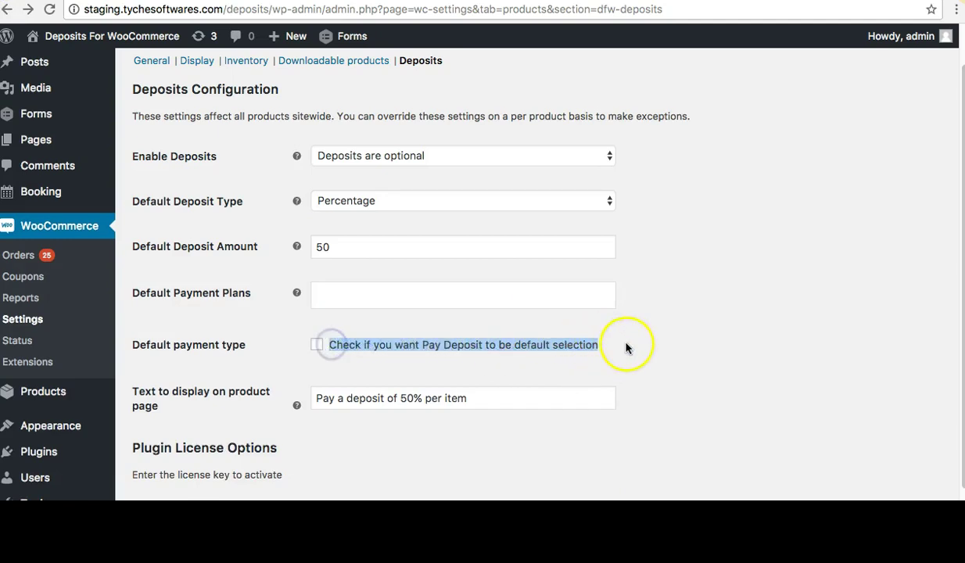
drag(625, 353, 611, 353)
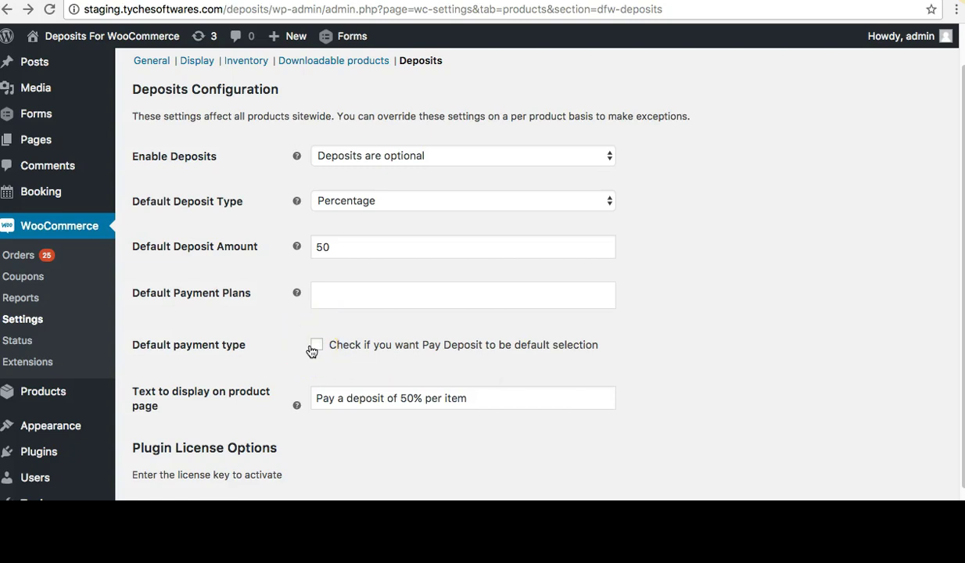
From All Products, edit 'Product with Deposit by Amount or full payment'
mouse_move(108, 210)
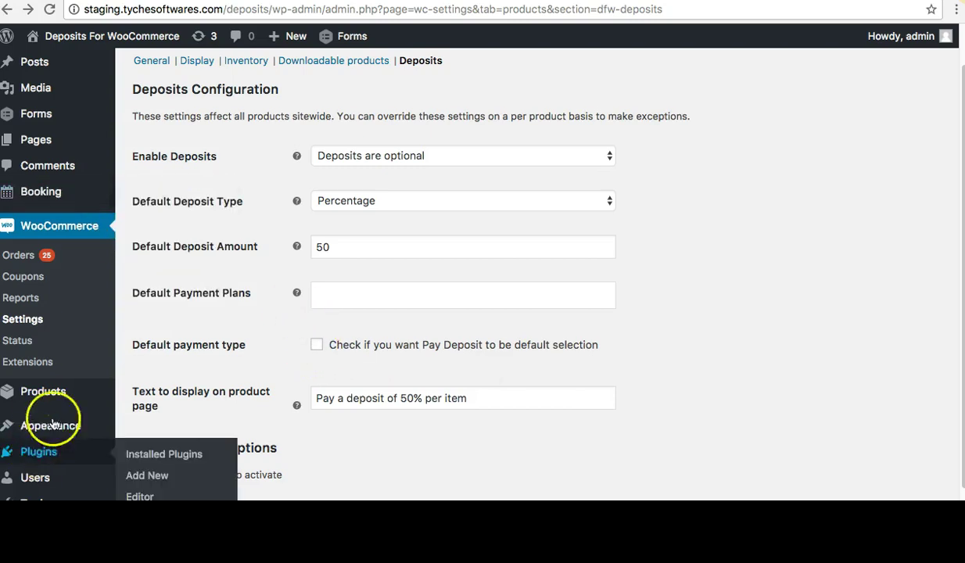
click(62, 388)
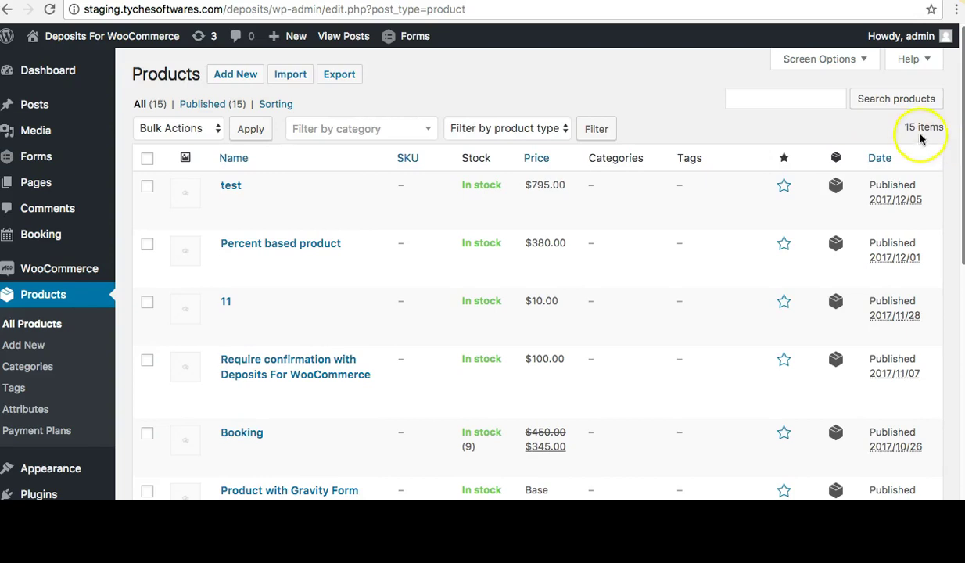
scroll(920, 129, down, 2)
scroll(482, 266, down, 5)
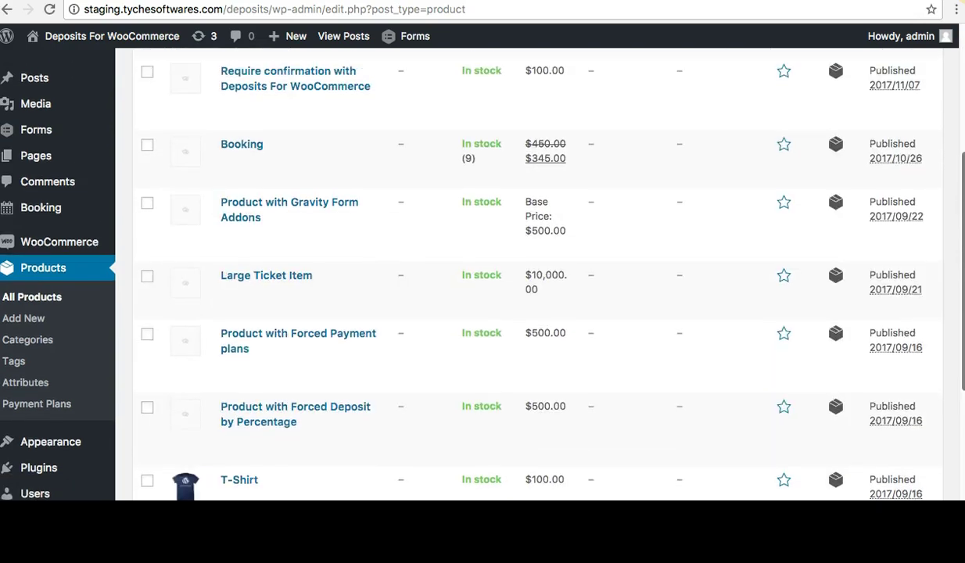
scroll(354, 467, down, 4)
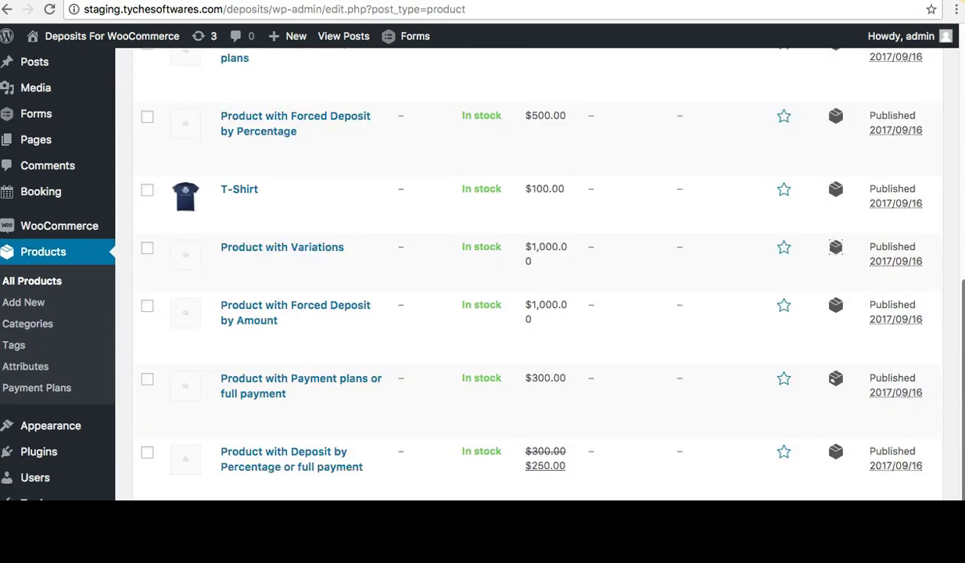
mouse_move(232, 449)
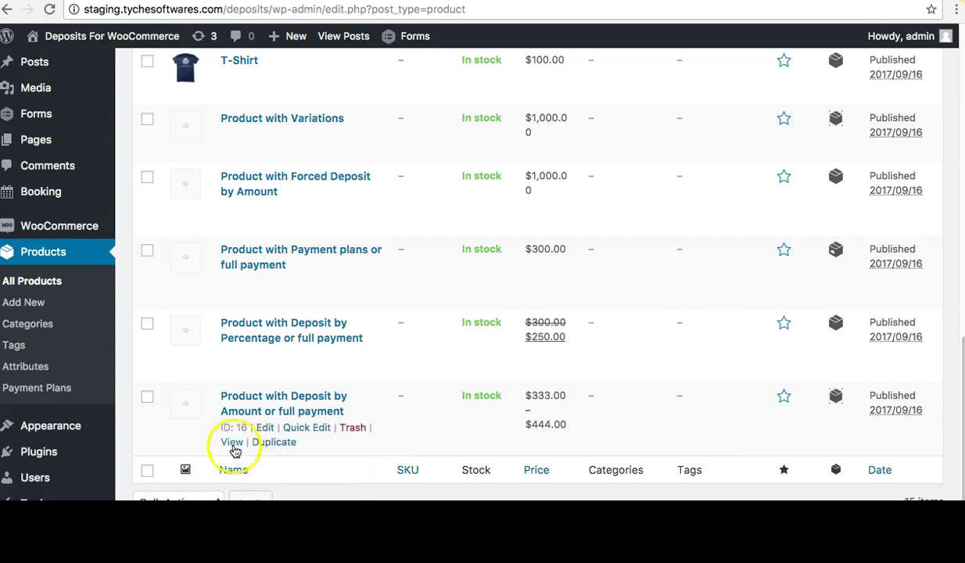
click(265, 429)
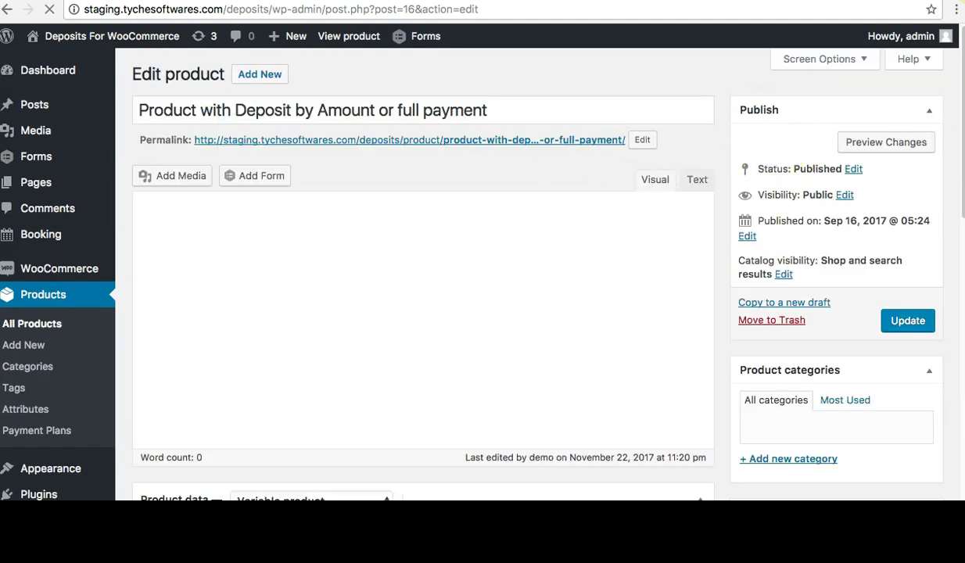
Open the product's Deposits tab, keeping deposits optional with the Fixed Amount type
scroll(946, 101, down, 3)
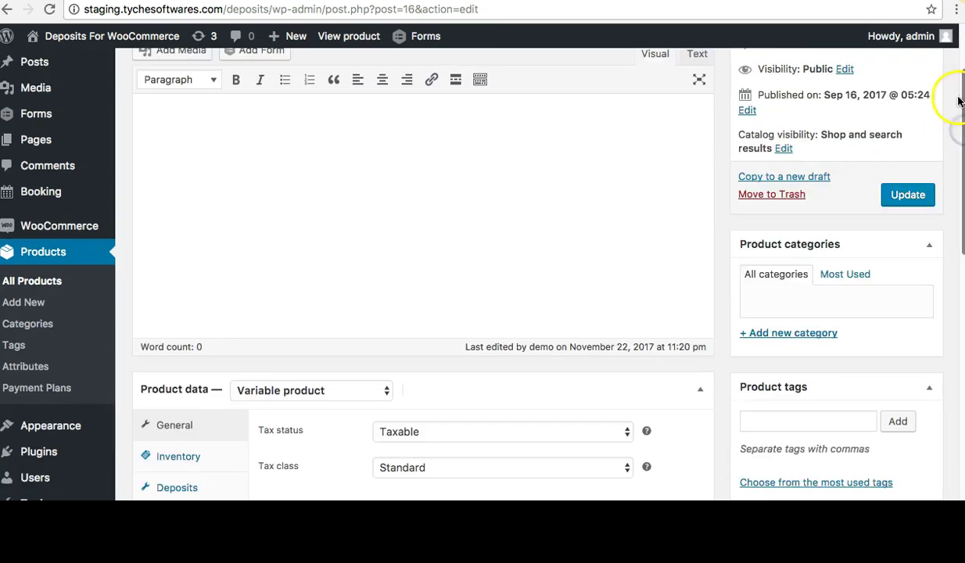
scroll(950, 90, down, 3)
scroll(133, 222, down, 1)
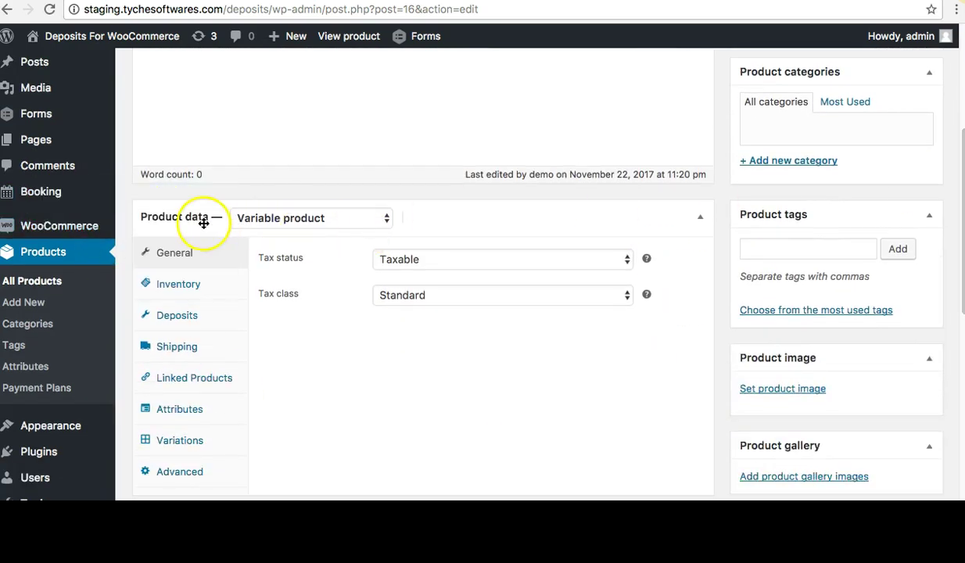
click(195, 318)
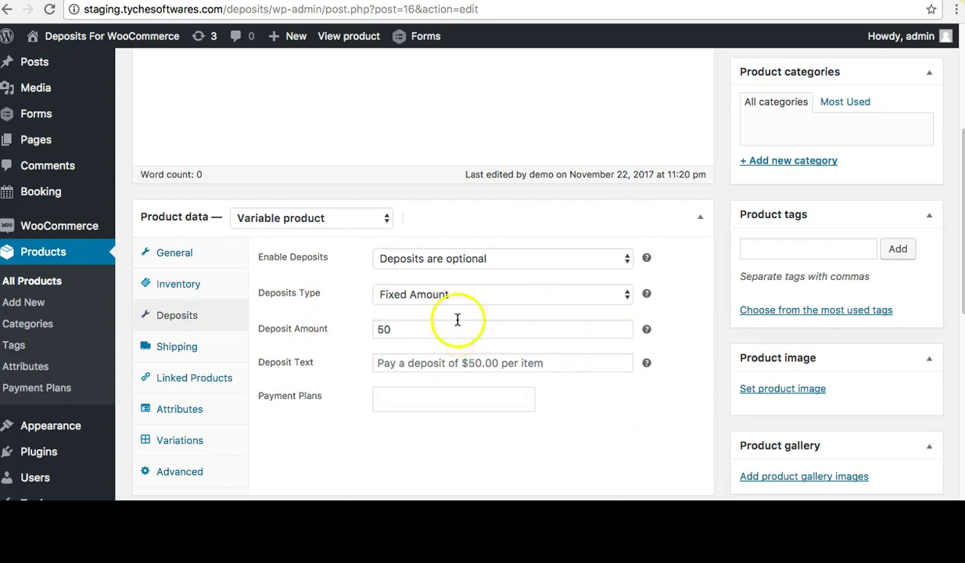
click(462, 259)
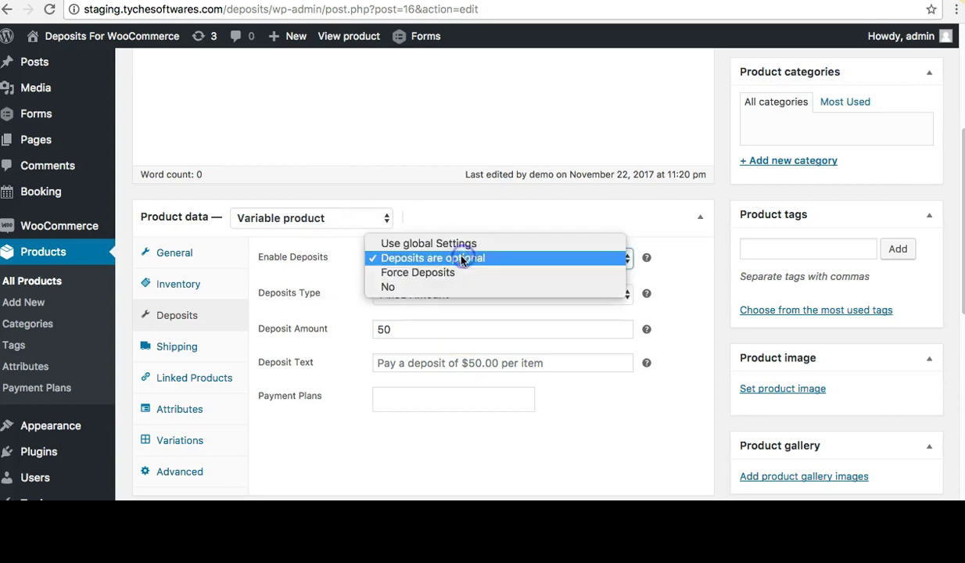
click(305, 271)
click(480, 297)
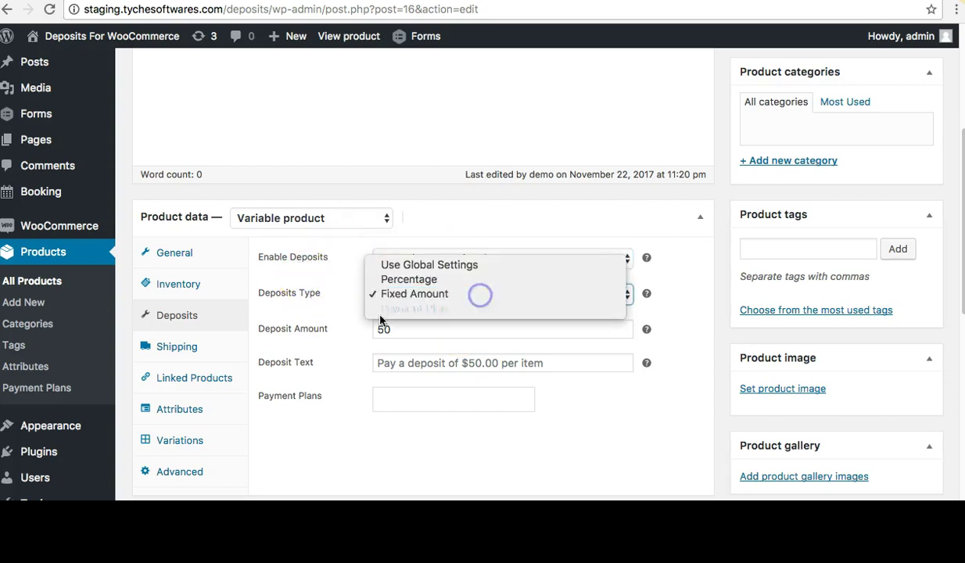
click(312, 312)
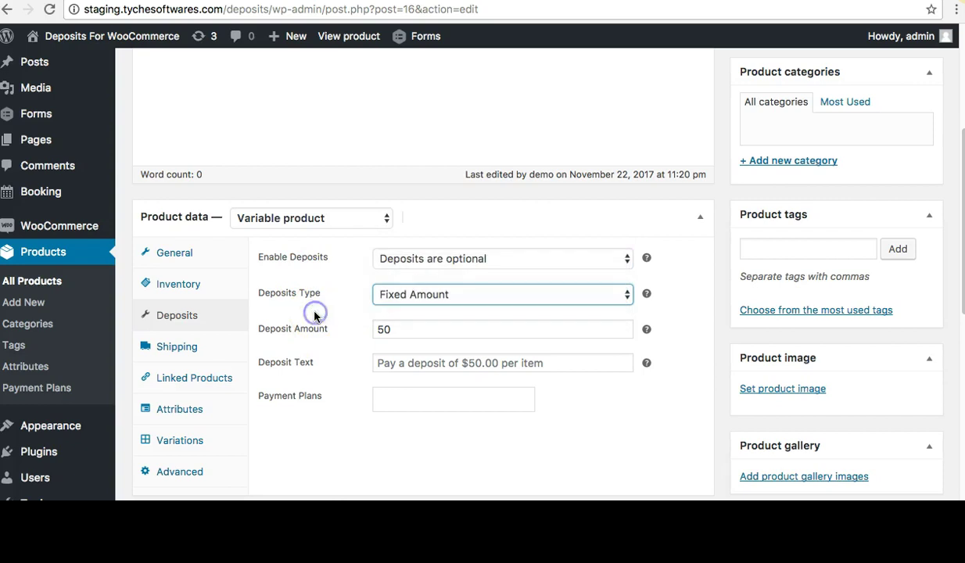
Review the 50 deposit amount and customer deposit text, leaving Payment Plans unselected
click(395, 328)
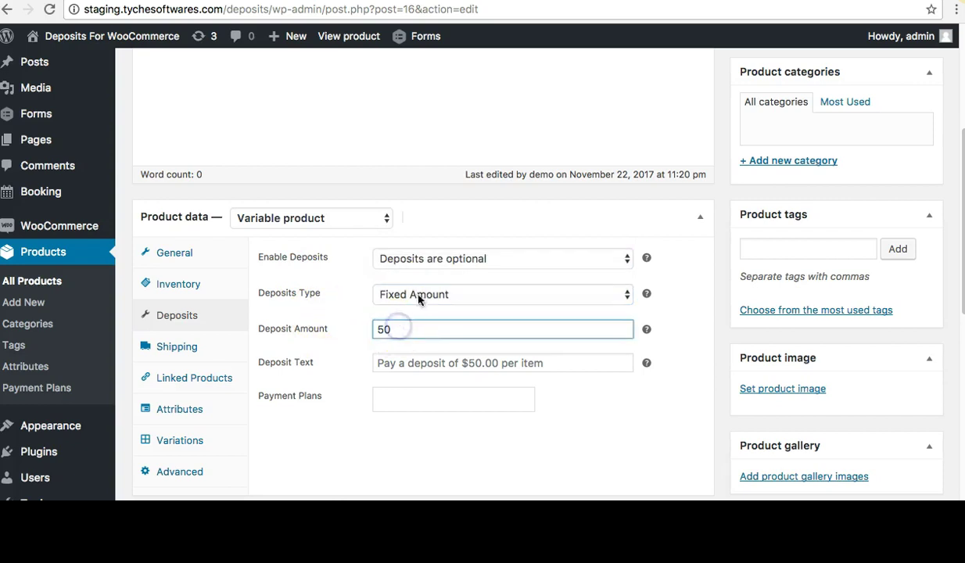
click(424, 364)
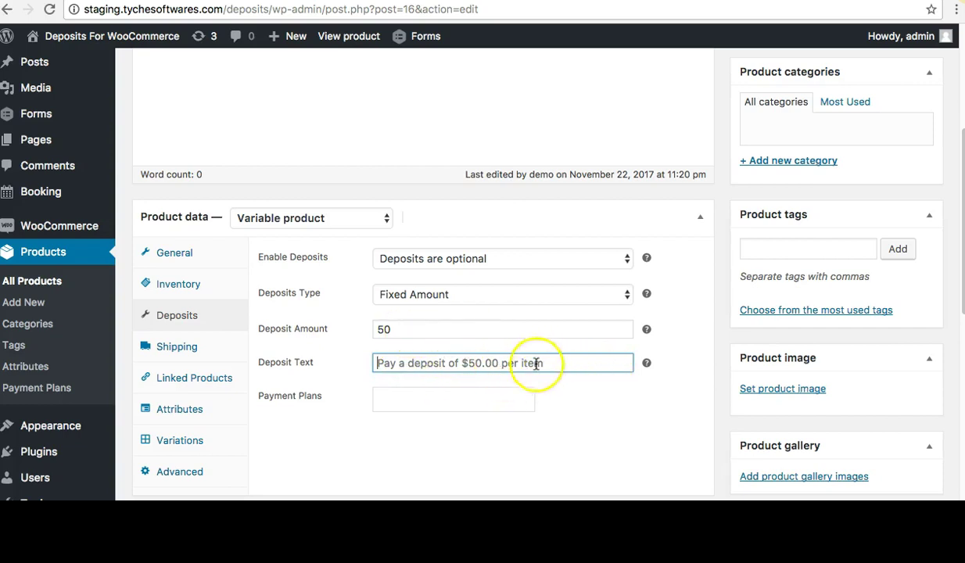
click(393, 396)
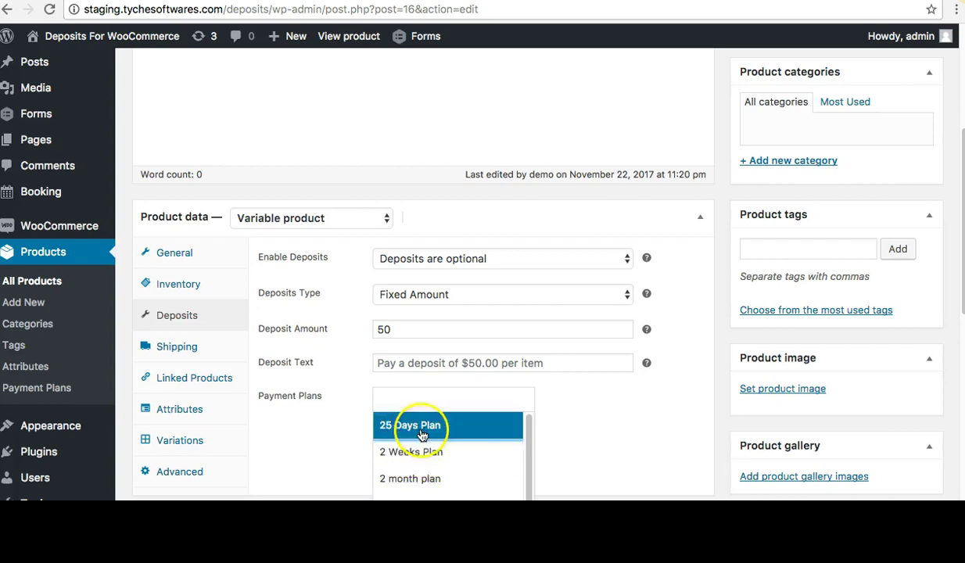
click(317, 418)
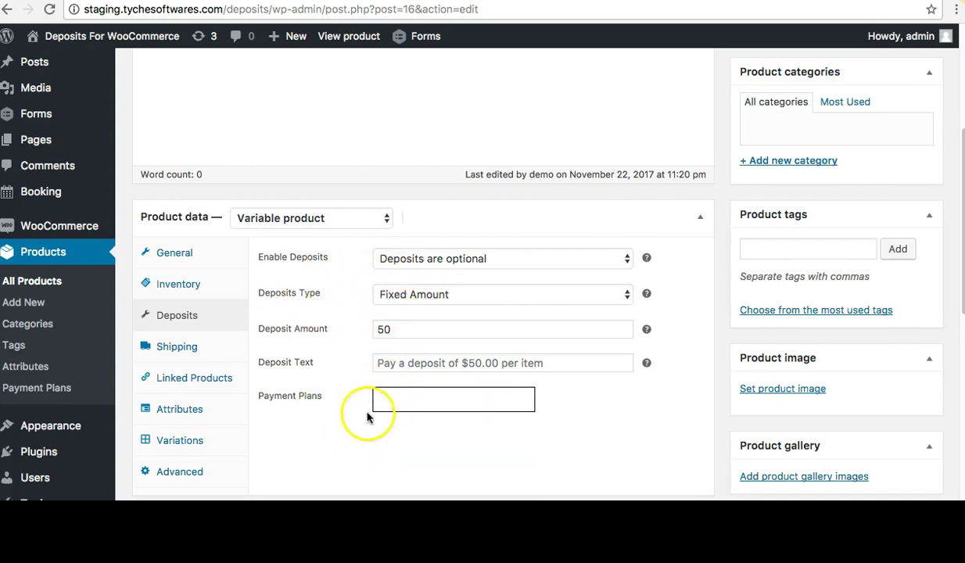
click(402, 393)
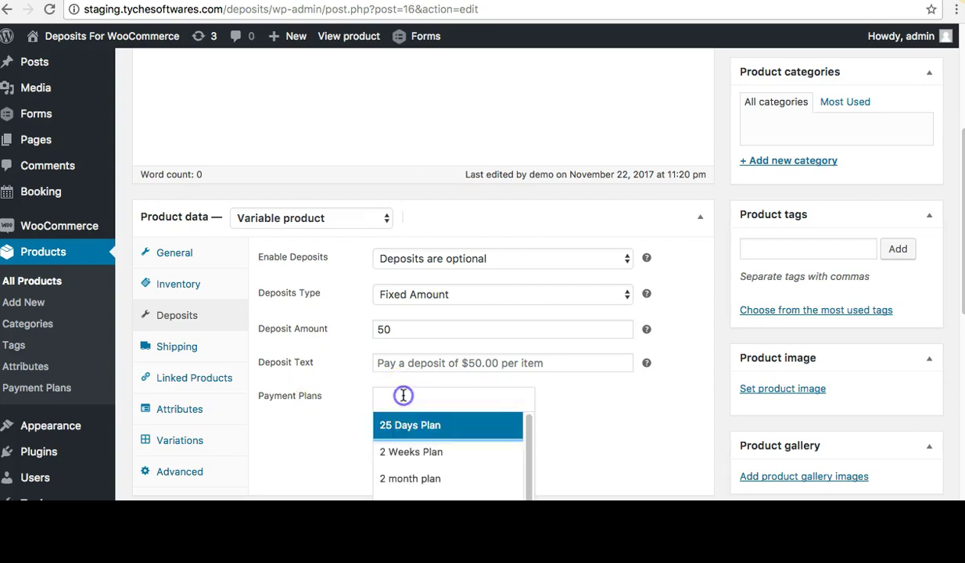
click(315, 420)
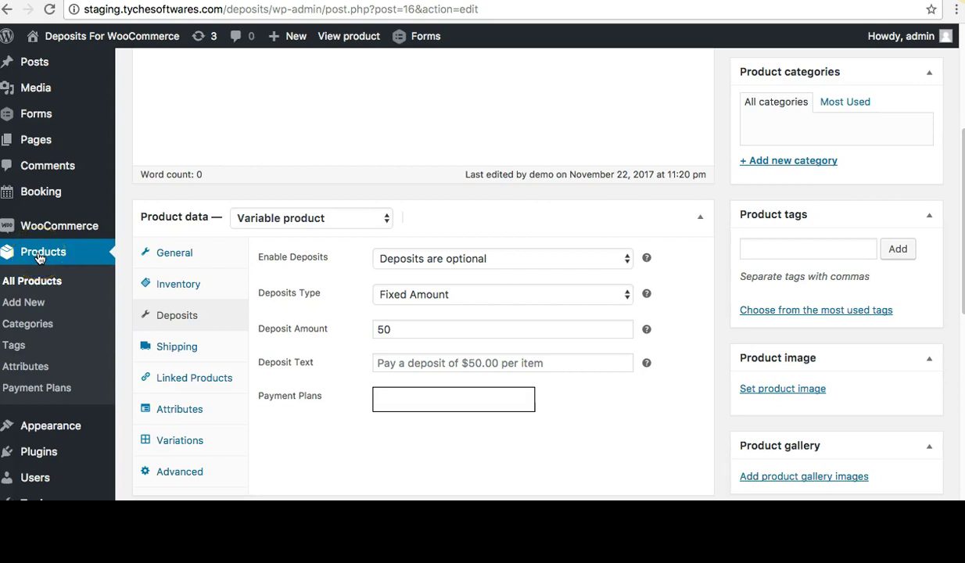
Open Products > Payment Plans and try the new plan's Name and Description fields
click(36, 389)
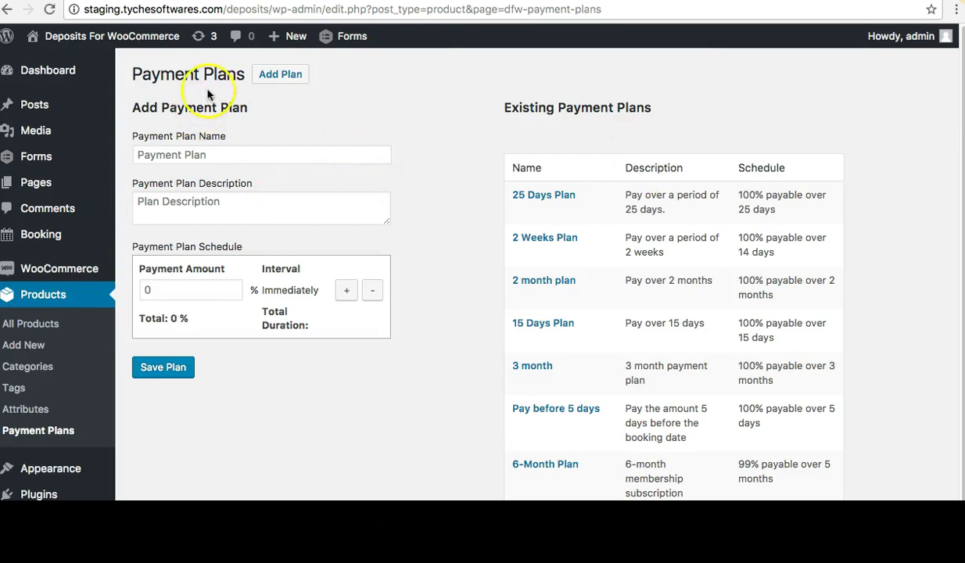
mouse_move(552, 246)
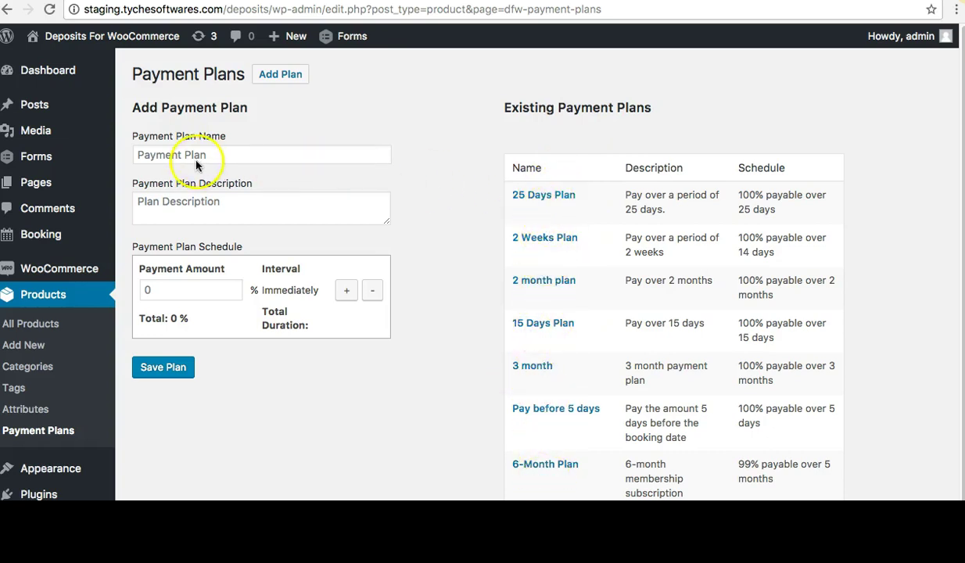
click(142, 154)
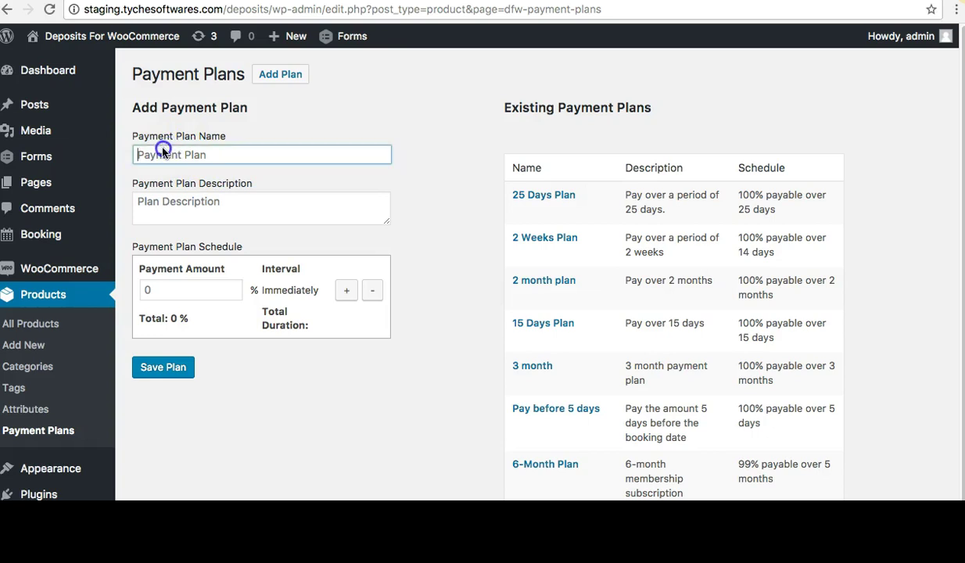
click(182, 199)
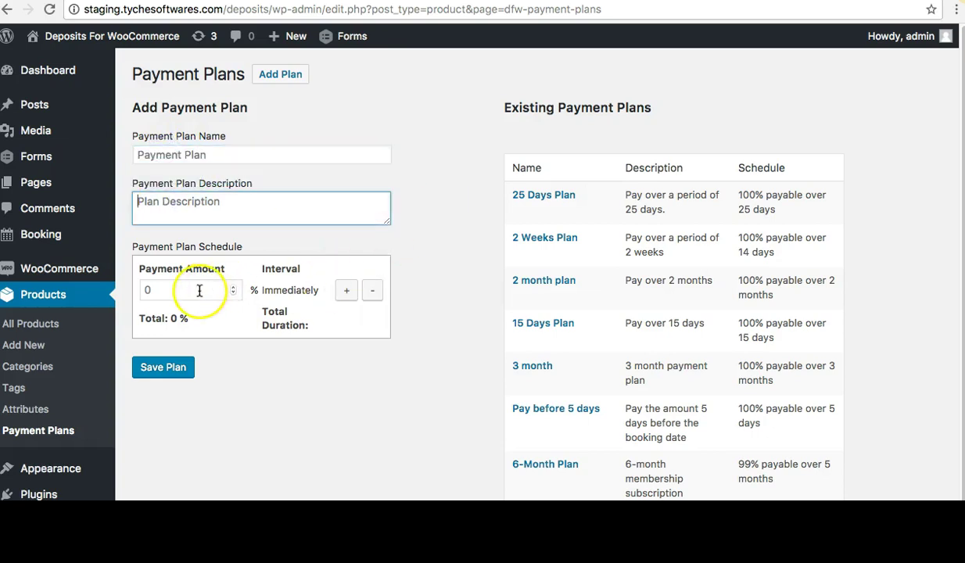
click(455, 206)
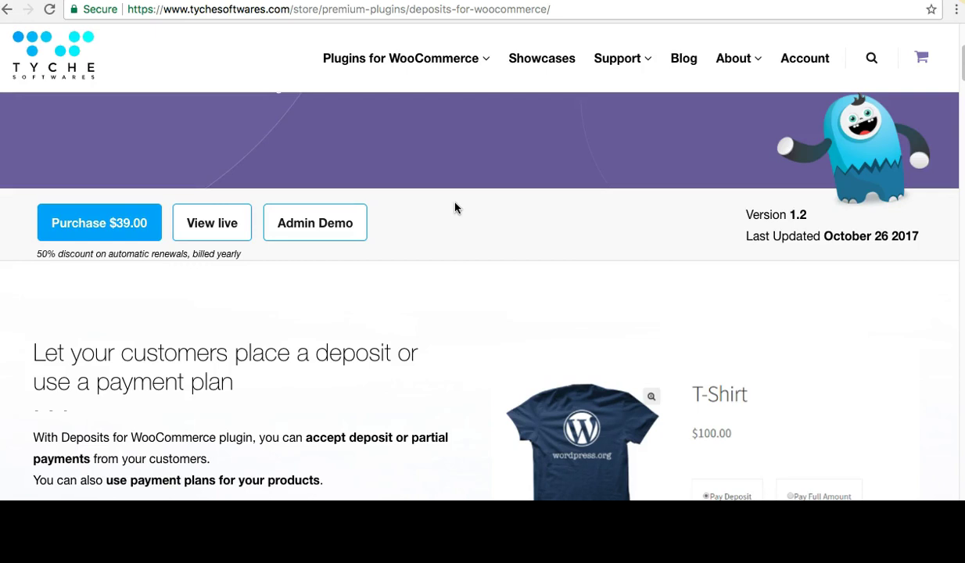
View the $39.00 licence options popup, close it, and scroll down the store page
click(369, 212)
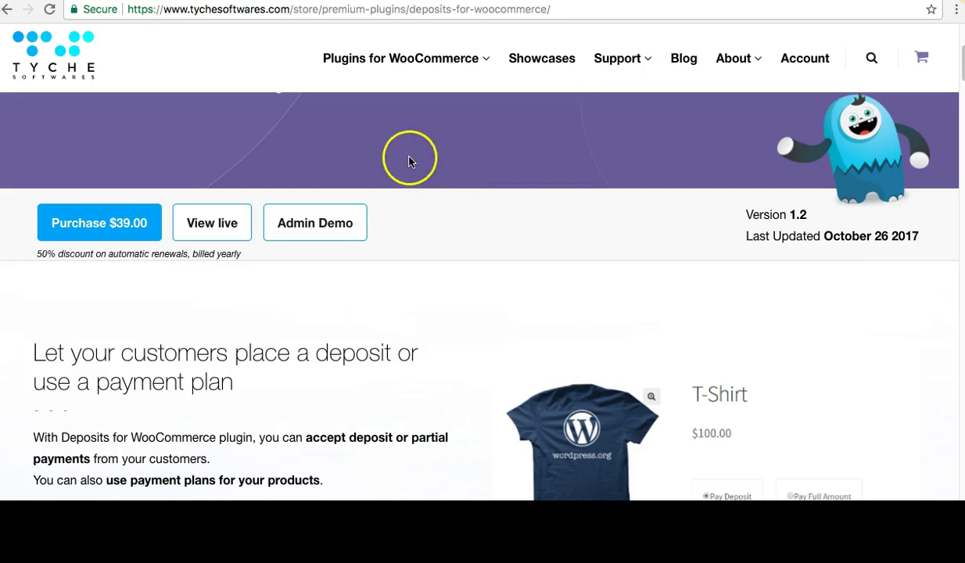
click(113, 226)
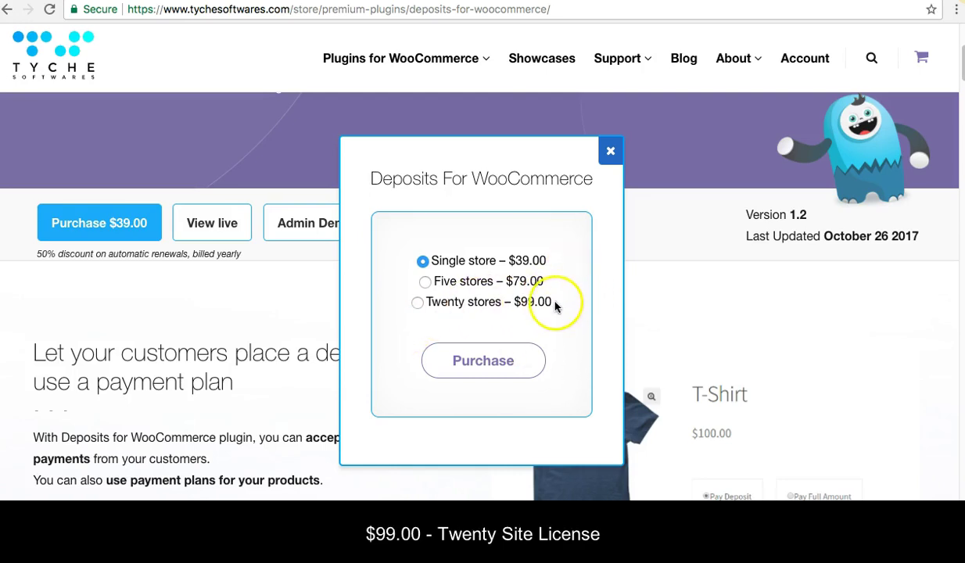
click(613, 158)
click(611, 154)
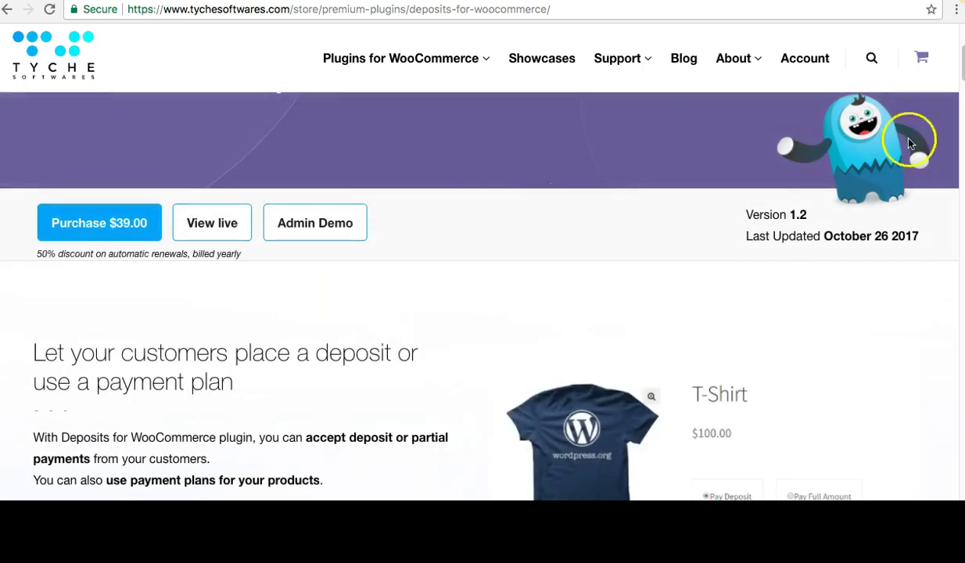
drag(960, 86, 961, 289)
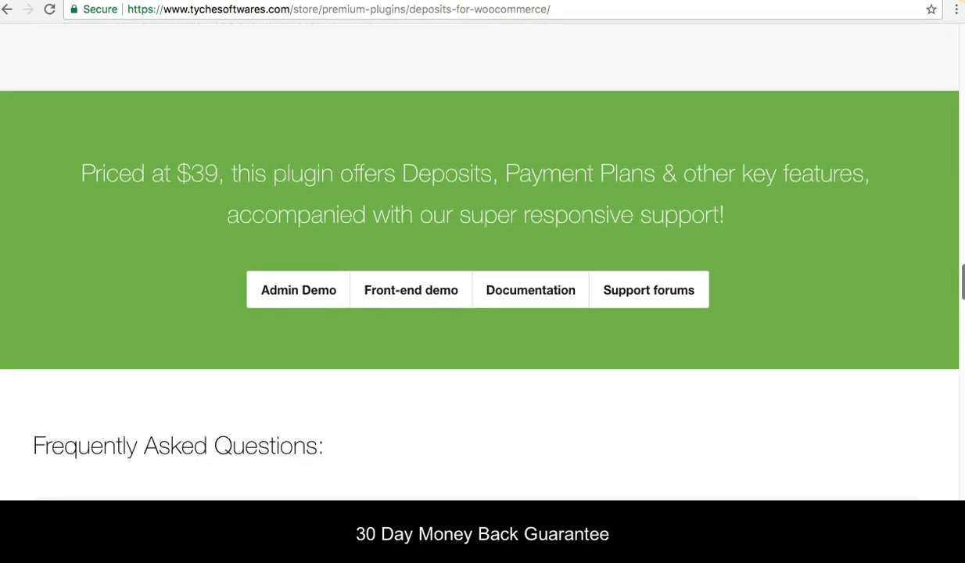
Scroll the store page past the FAQs and upcoming features to How to install
drag(960, 289, 960, 294)
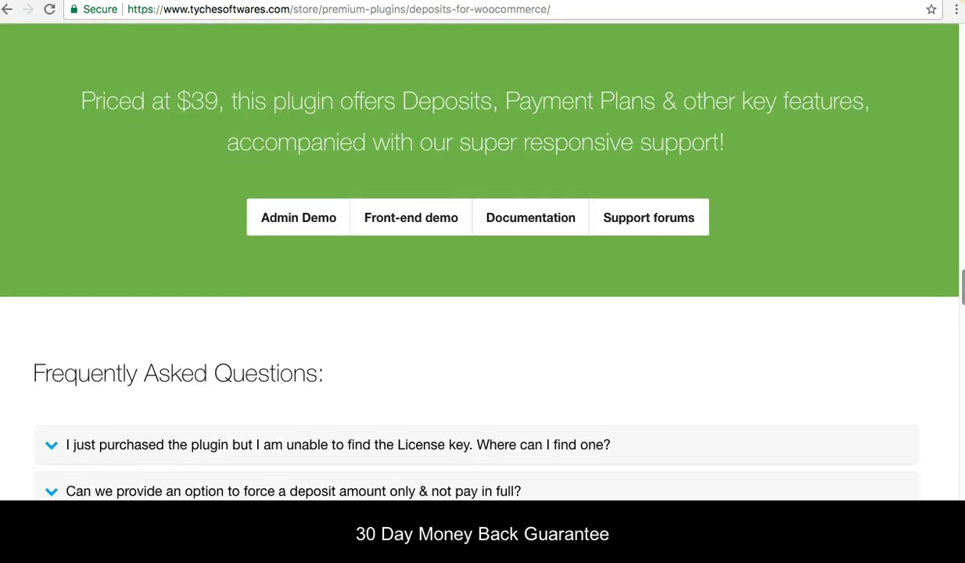
scroll(469, 273, down, 5)
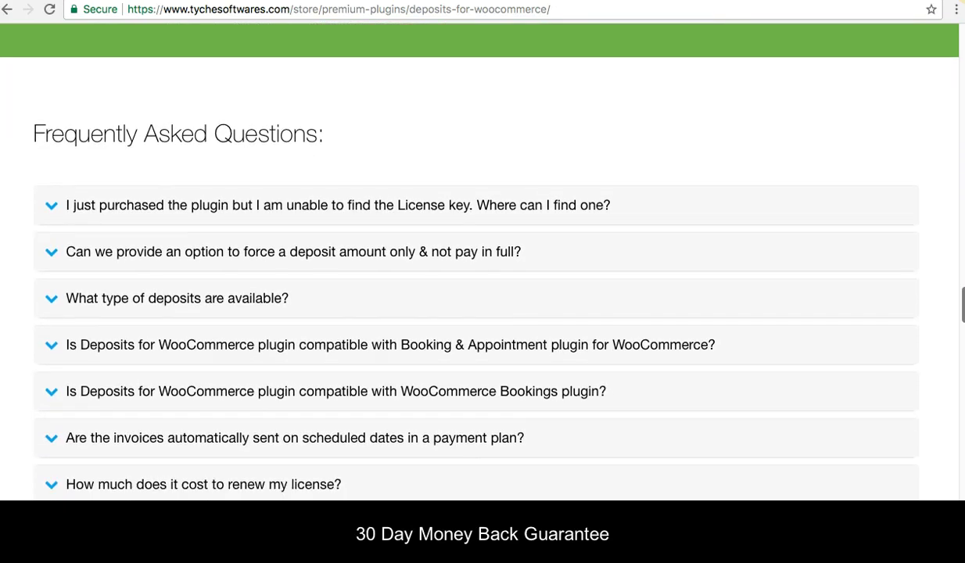
scroll(469, 274, down, 1)
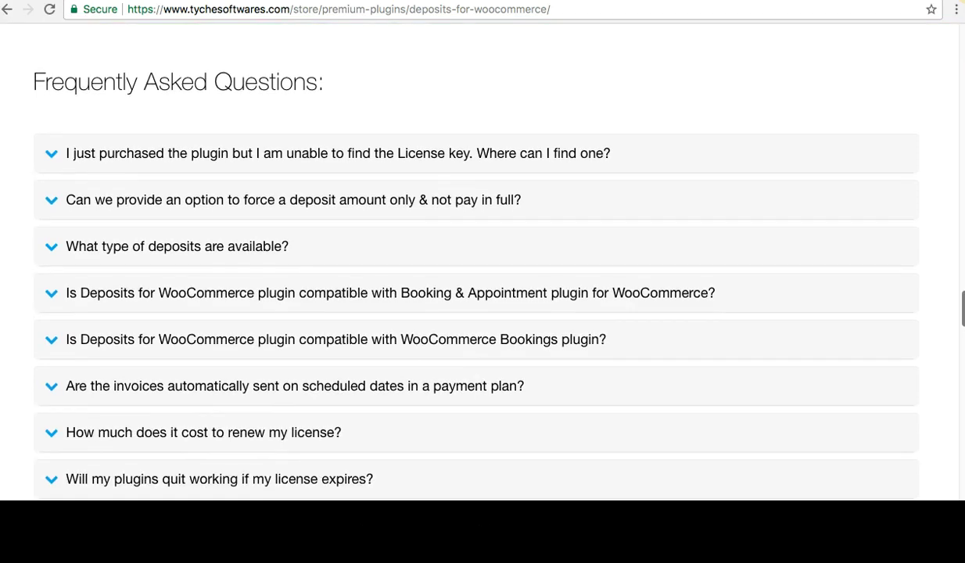
scroll(469, 273, down, 9)
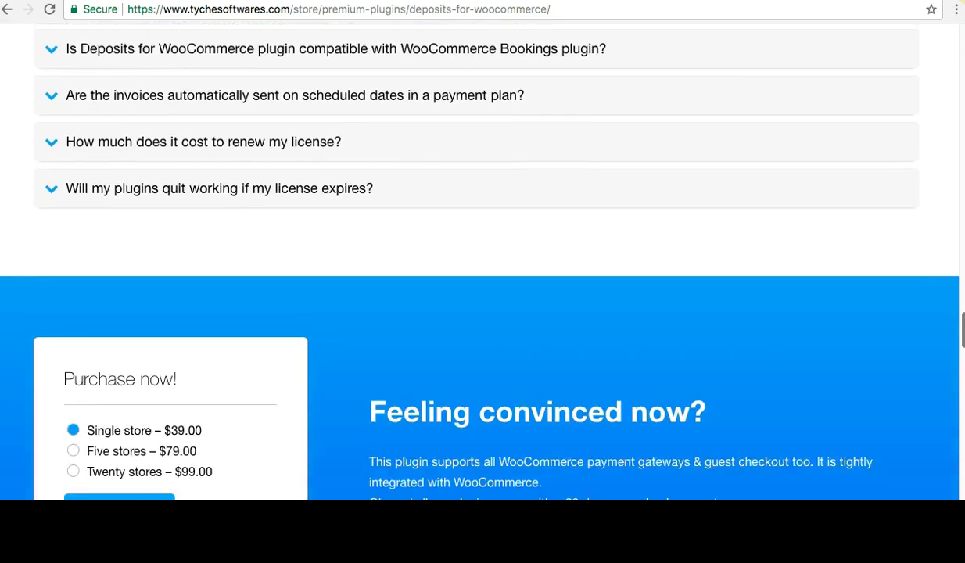
scroll(483, 258, down, 5)
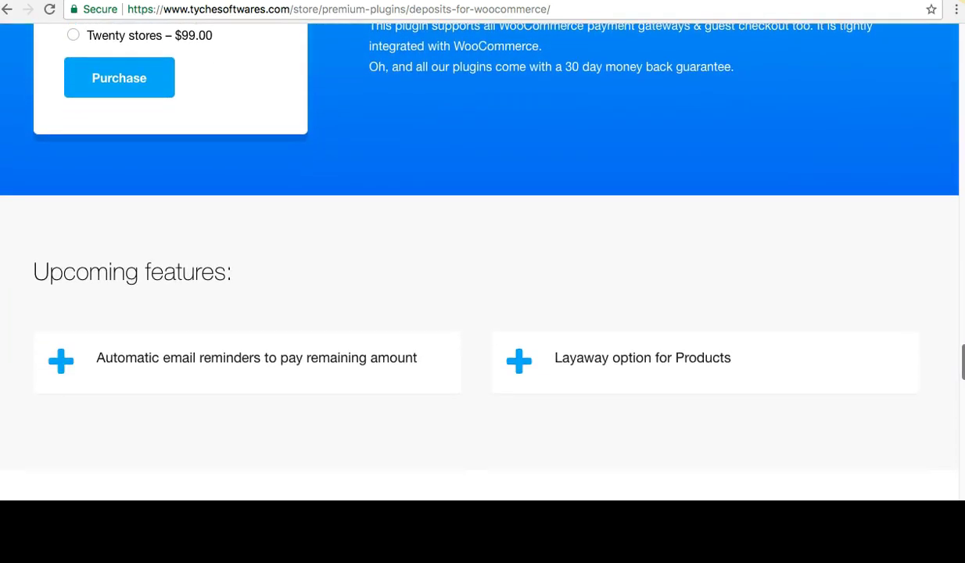
scroll(482, 258, down, 5)
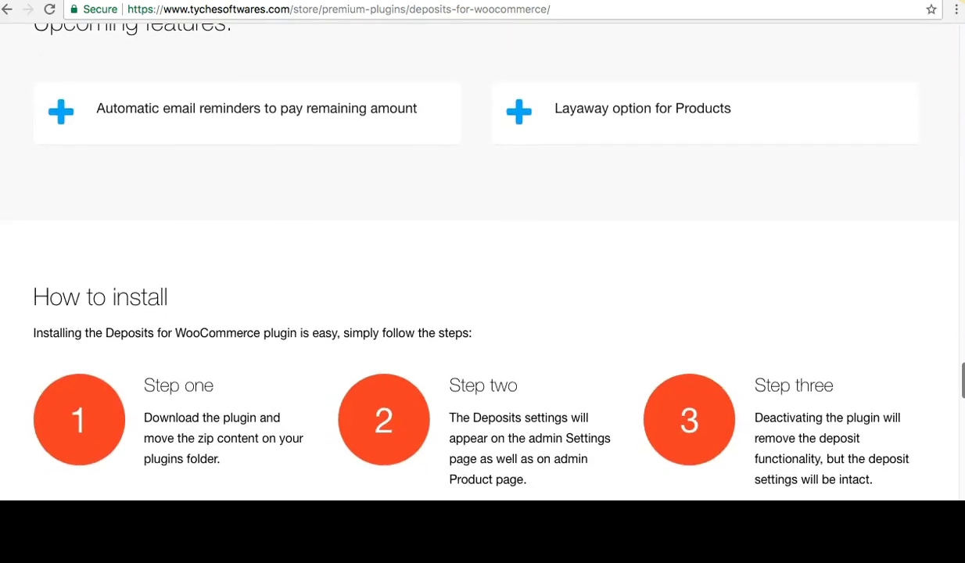